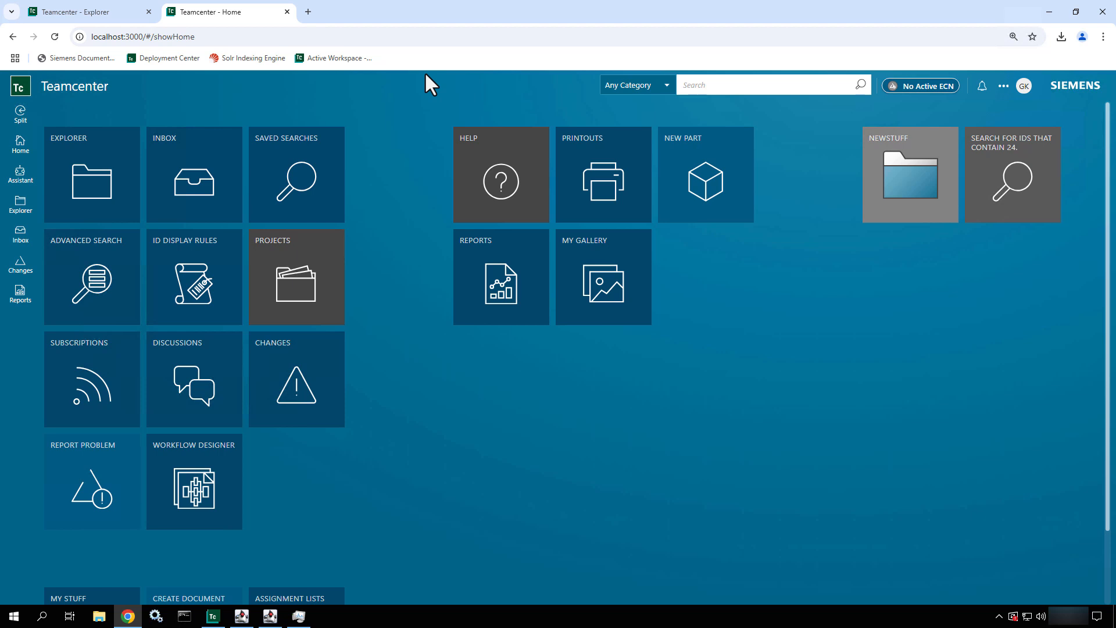
- Search any category for 090 and browse the list of matching items
{"action": "left_click", "coordinate": [719, 87]}
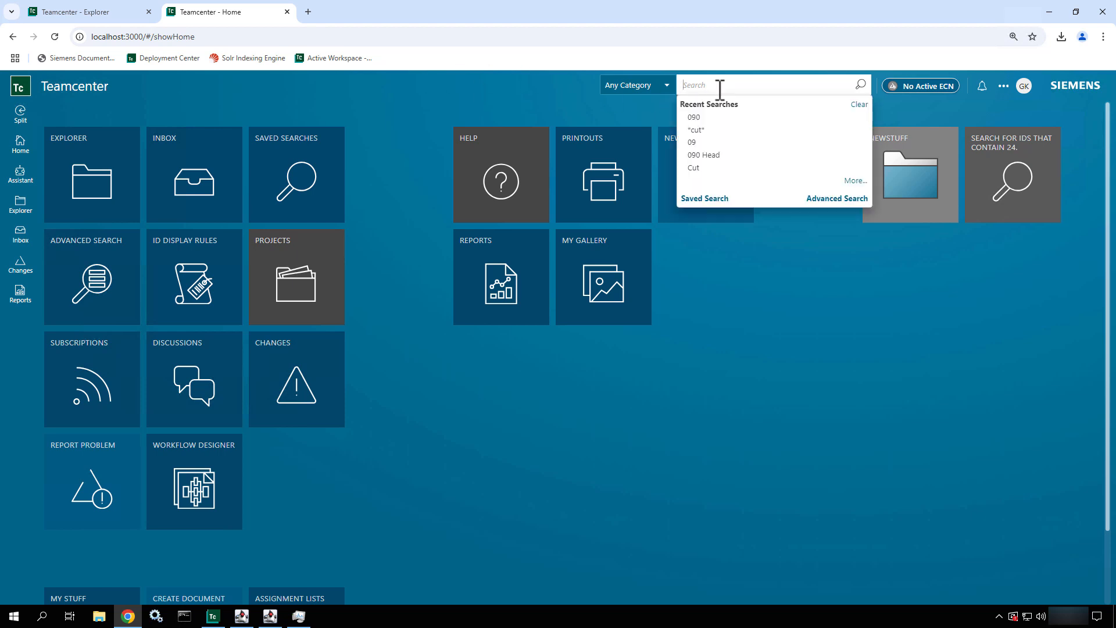
{"action": "type", "text": "0"}
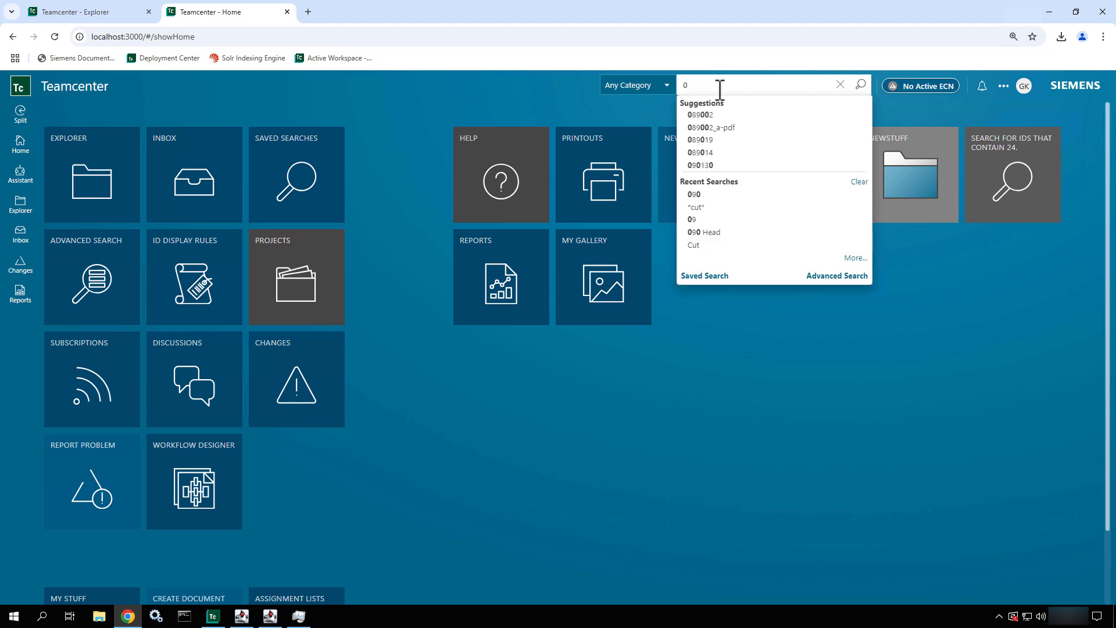
{"action": "type", "text": "90"}
{"action": "key", "text": "Return"}
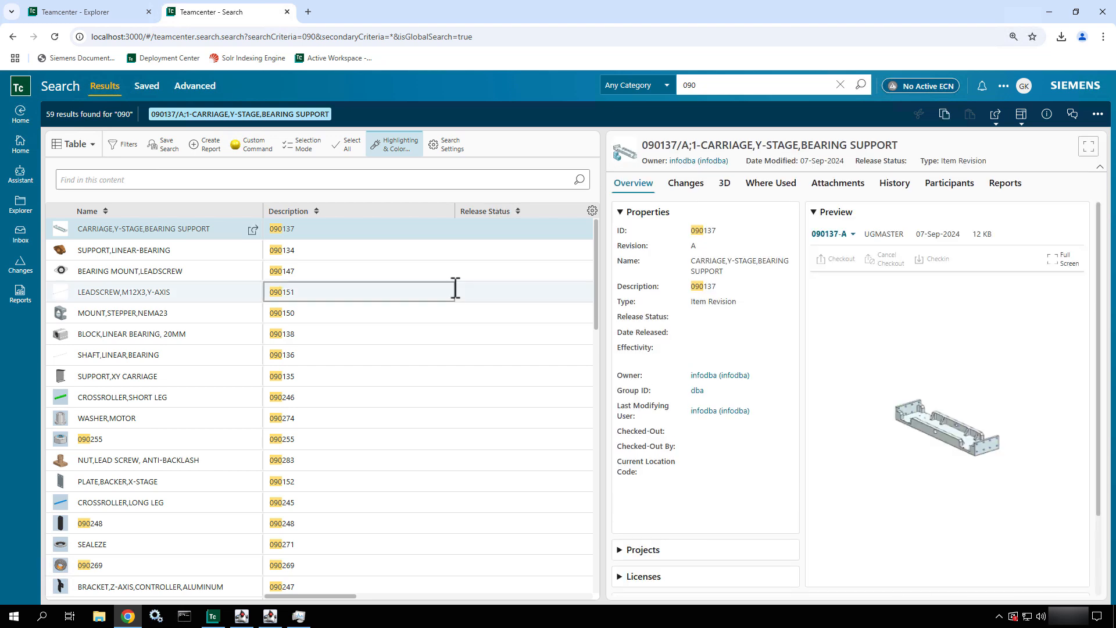
{"action": "scroll", "coordinate": [453, 288], "scroll_direction": "down", "scroll_amount": 1}
{"action": "scroll", "coordinate": [454, 289], "scroll_direction": "down", "scroll_amount": 5}
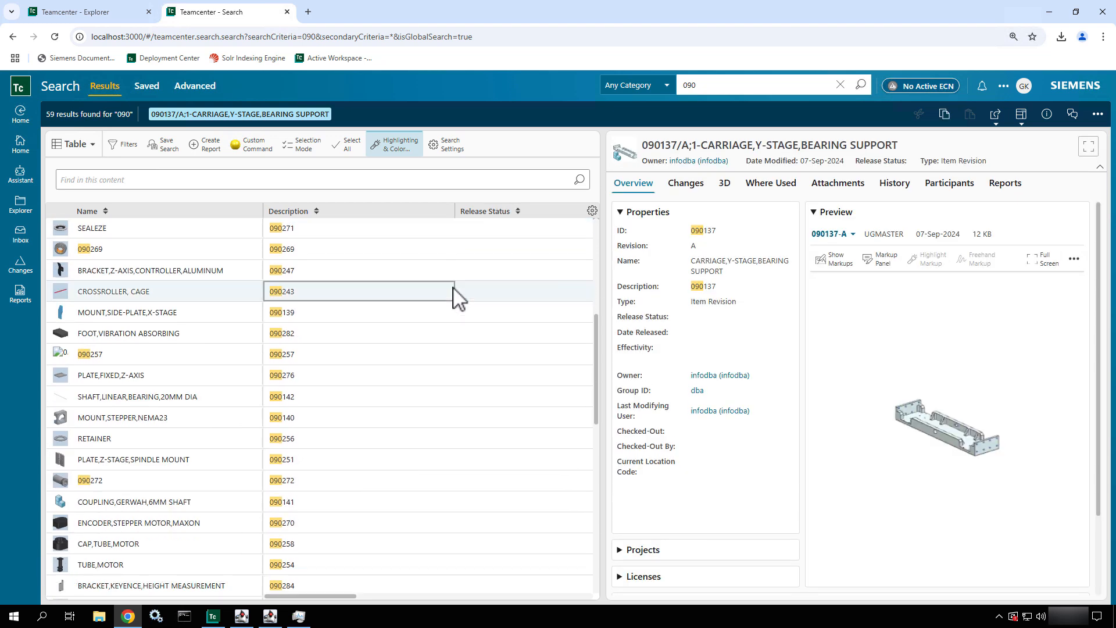
{"action": "scroll", "coordinate": [453, 295], "scroll_direction": "down", "scroll_amount": 3}
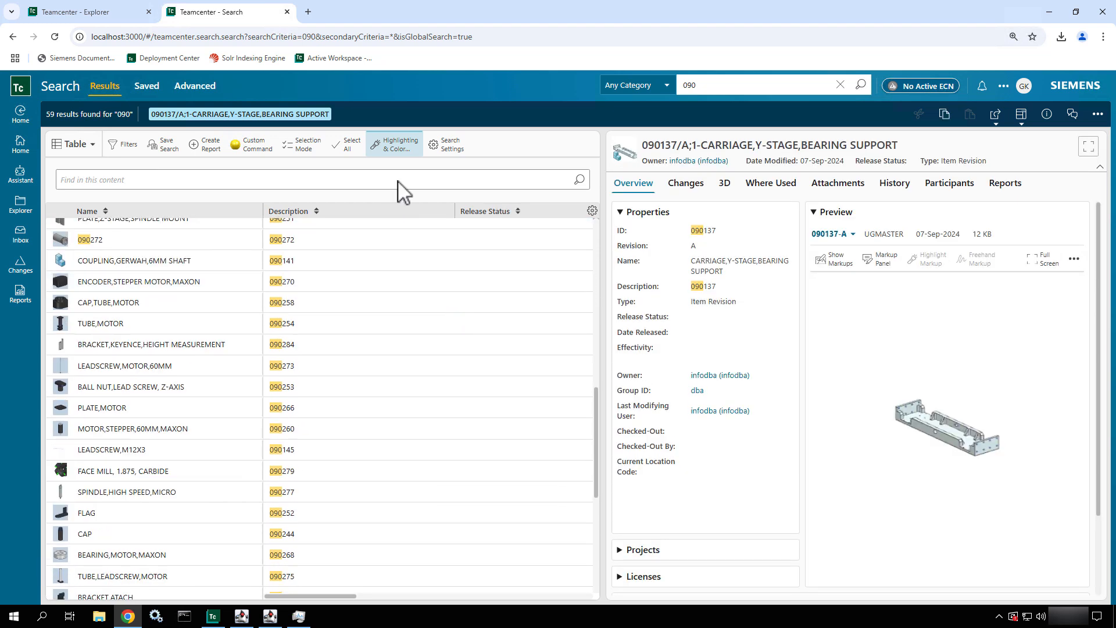
- Trace where the 090137 carriage is used up through its parent assemblies and open 090130/A;1-ASSY,GRINDING,CUSTOM
{"action": "left_click", "coordinate": [774, 185]}
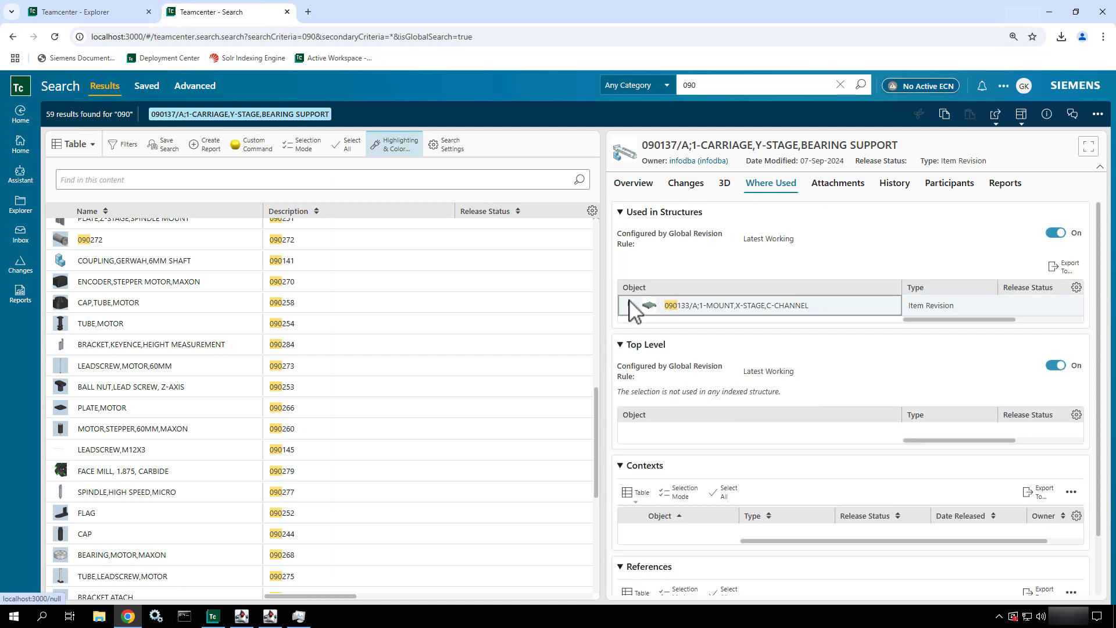
{"action": "left_click", "coordinate": [629, 306]}
{"action": "left_click", "coordinate": [639, 326]}
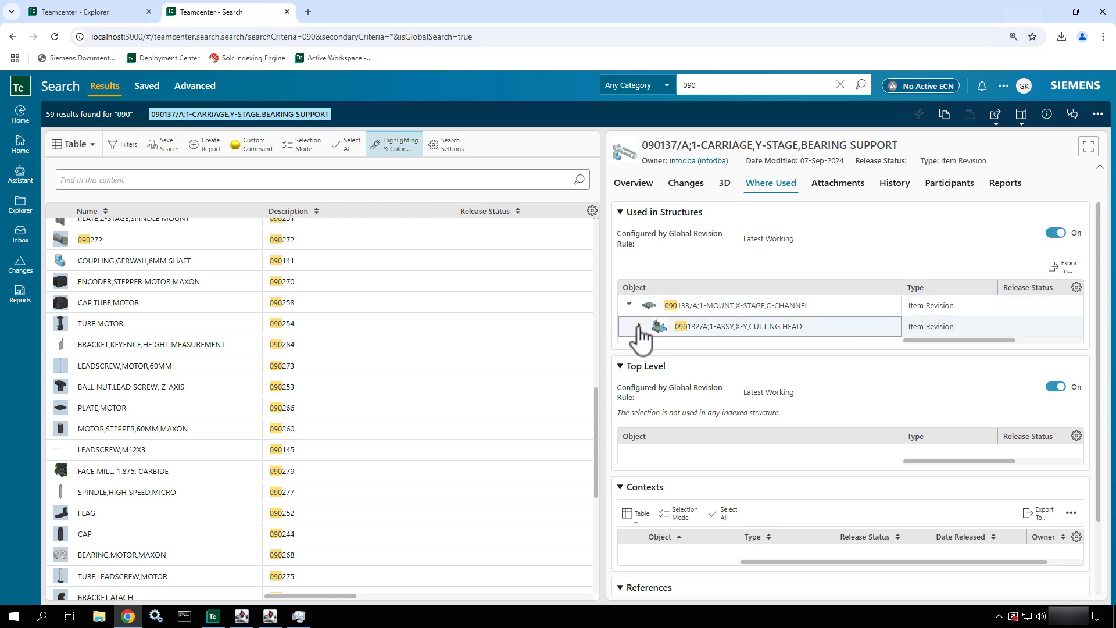
{"action": "left_click", "coordinate": [766, 351]}
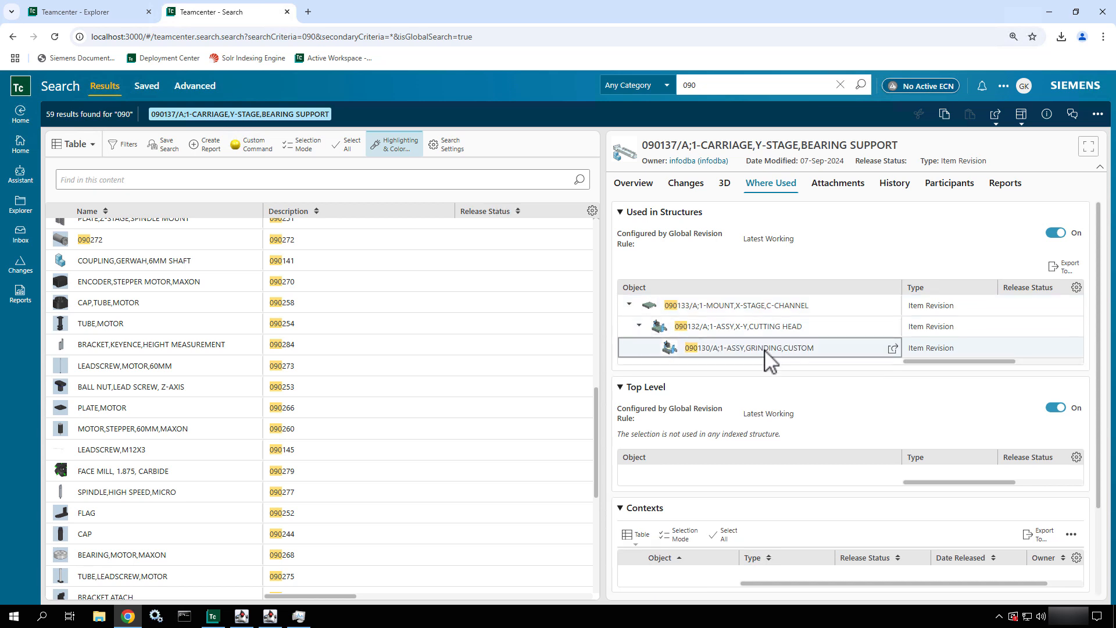
{"action": "left_click", "coordinate": [894, 349]}
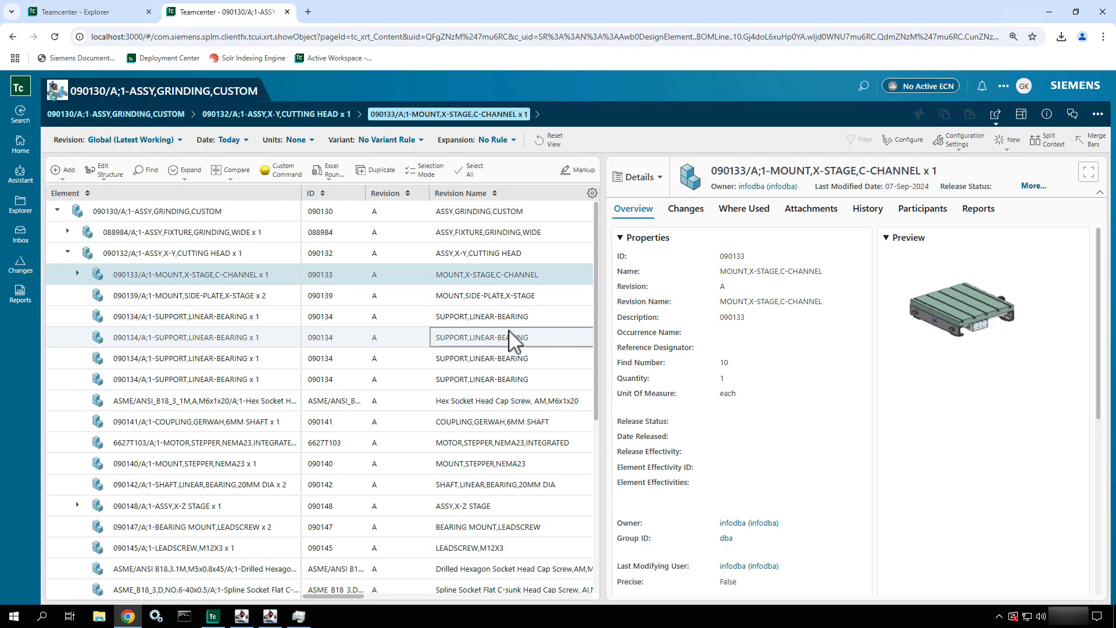
- Select the top-level assembly 090130/A;1-ASSY,GRINDING,CUSTOM and start submitting it to a workflow
{"action": "left_click", "coordinate": [235, 216]}
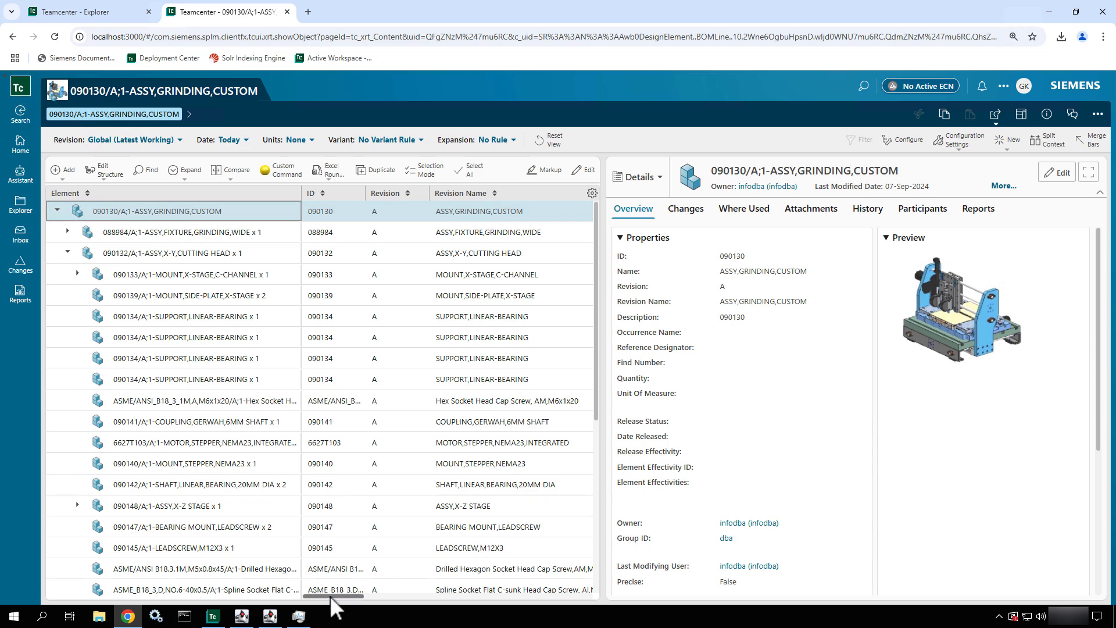
{"action": "left_click_drag", "start_coordinate": [330, 595], "coordinate": [308, 616]}
{"action": "left_click", "coordinate": [1105, 115]}
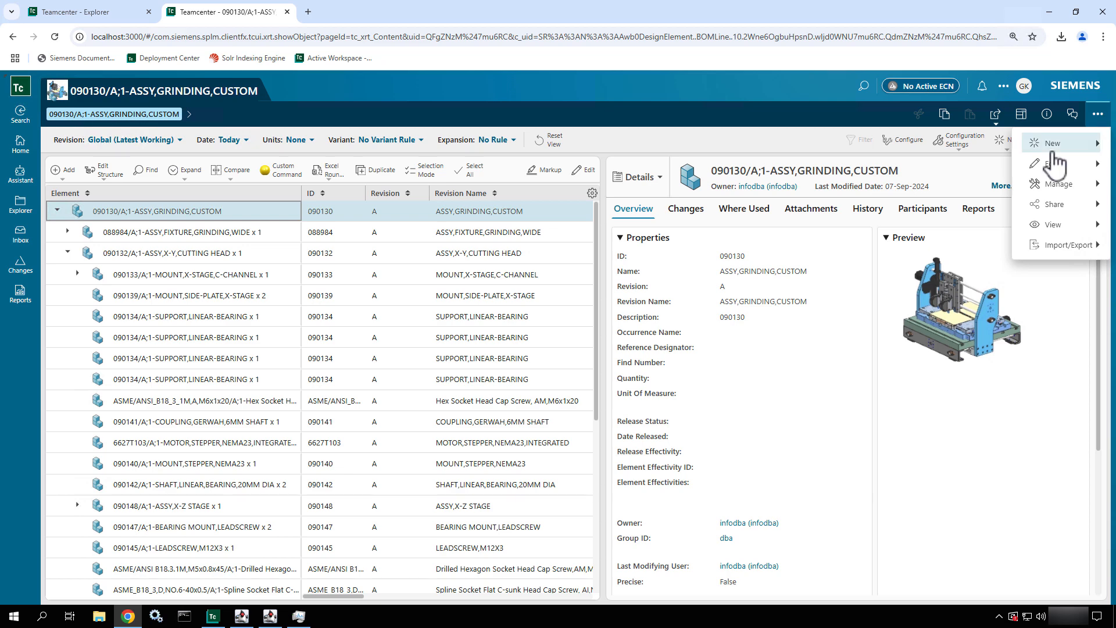
{"action": "left_click", "coordinate": [1058, 192]}
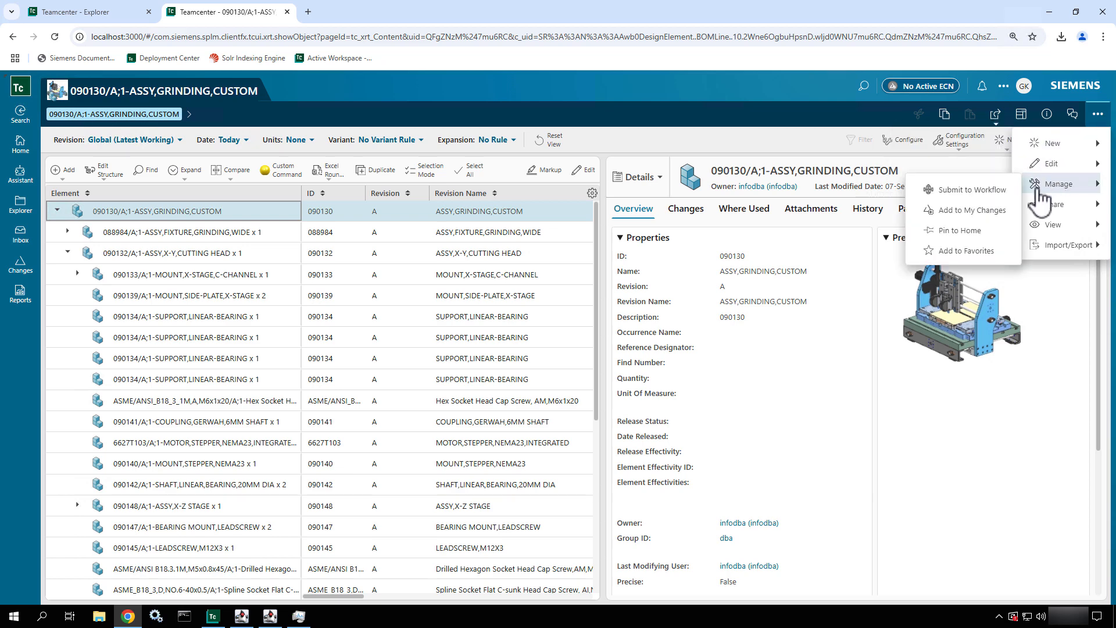
{"action": "left_click", "coordinate": [995, 193]}
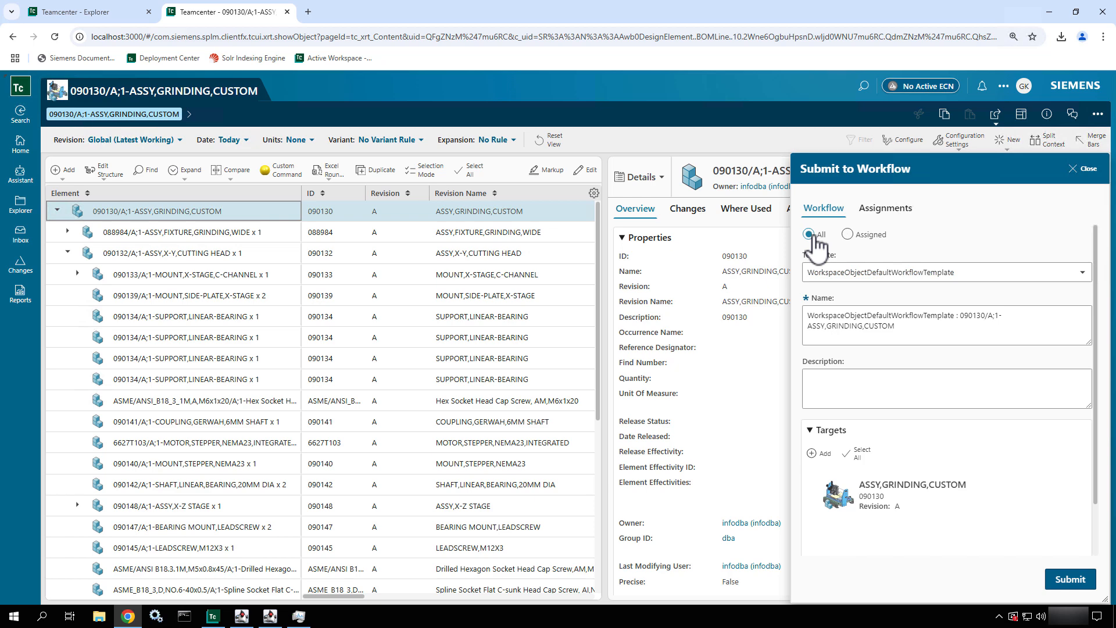
- Examine the list of workflow templates available for the submission
{"action": "left_click", "coordinate": [958, 273]}
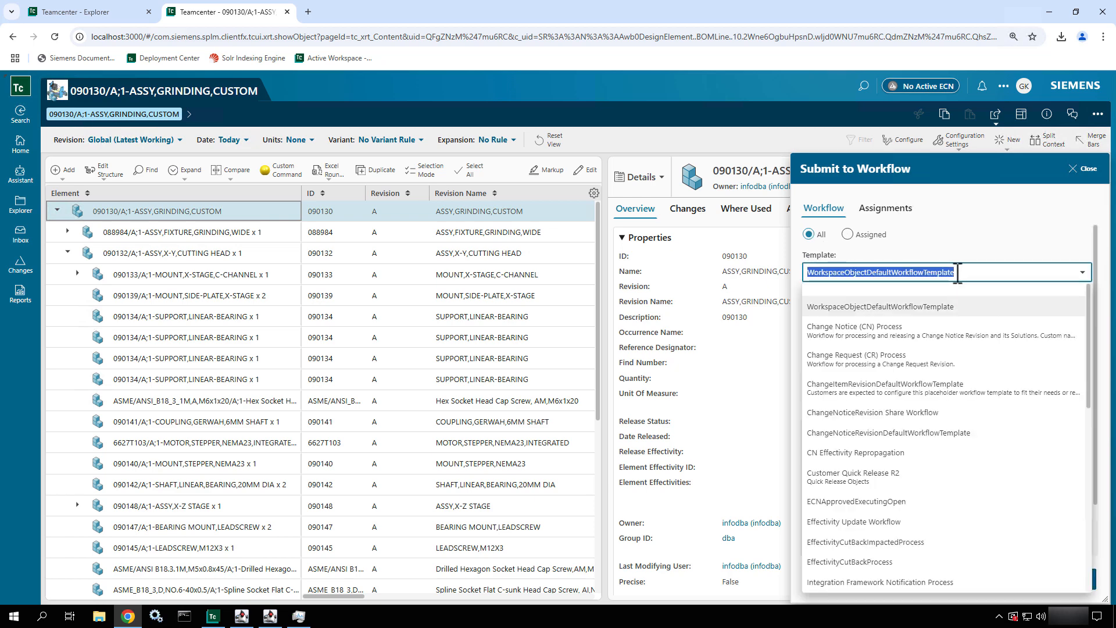
{"action": "scroll", "coordinate": [960, 386], "scroll_direction": "down", "scroll_amount": 2}
{"action": "scroll", "coordinate": [960, 386], "scroll_direction": "down", "scroll_amount": 4}
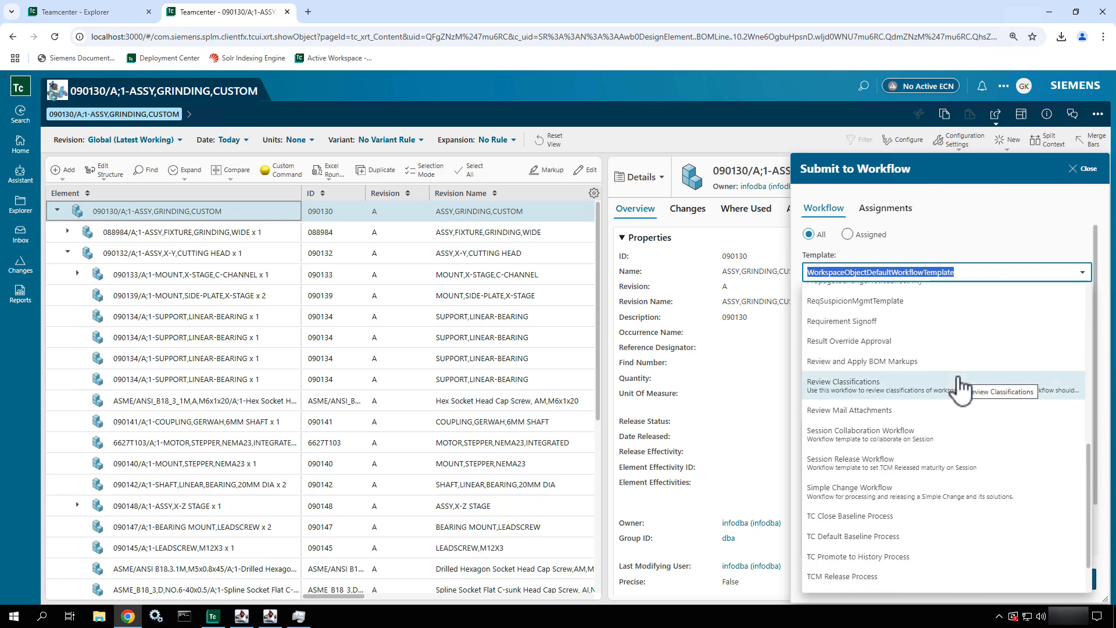
{"action": "scroll", "coordinate": [960, 386], "scroll_direction": "up", "scroll_amount": 5}
{"action": "left_click", "coordinate": [976, 248]}
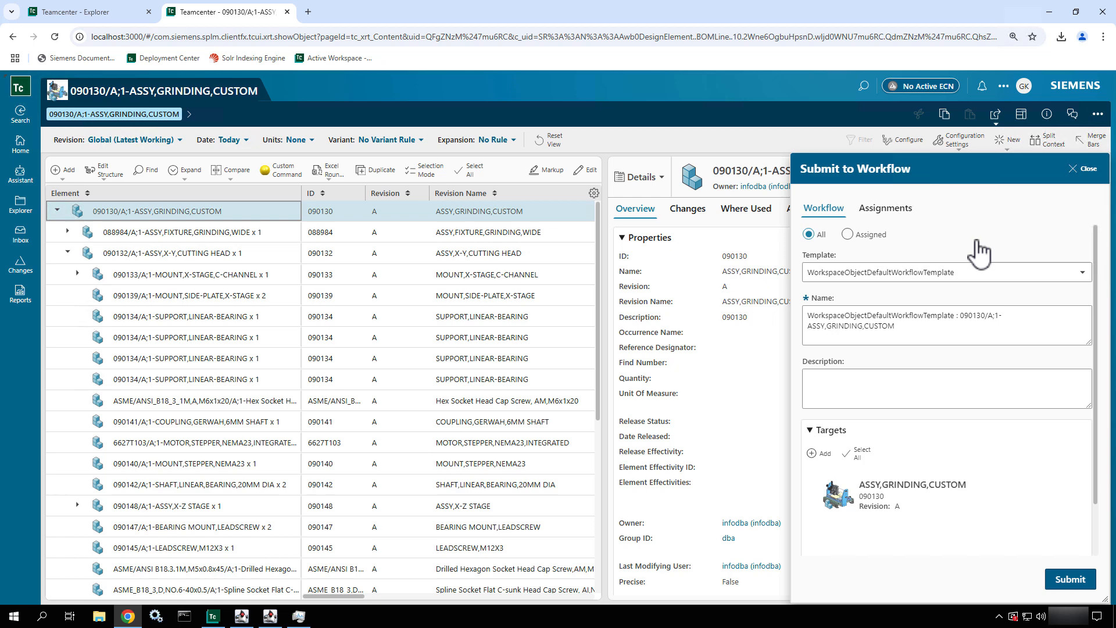
{"action": "left_click", "coordinate": [889, 278]}
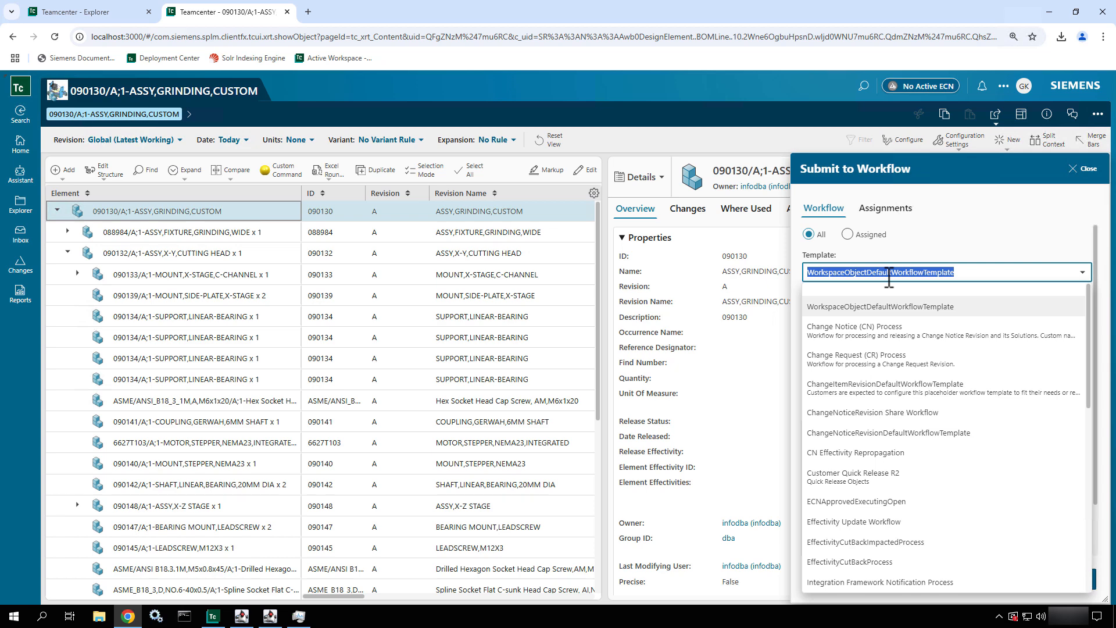
{"action": "left_click", "coordinate": [945, 254]}
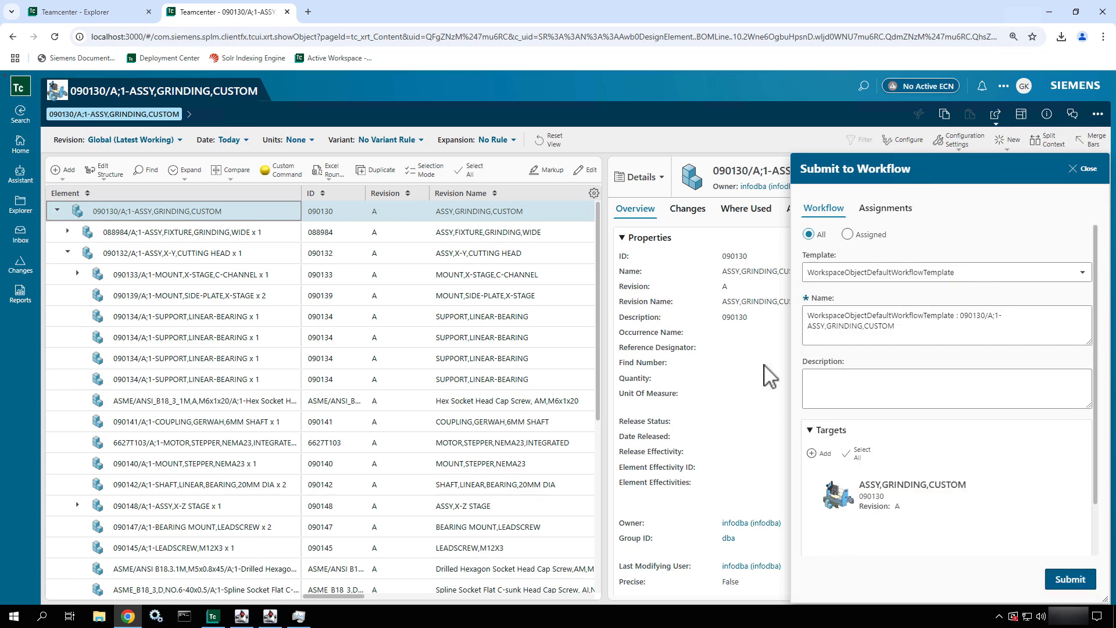
- Choose TCM Release Process as the workflow template for the grinding assembly
{"action": "left_click", "coordinate": [880, 273]}
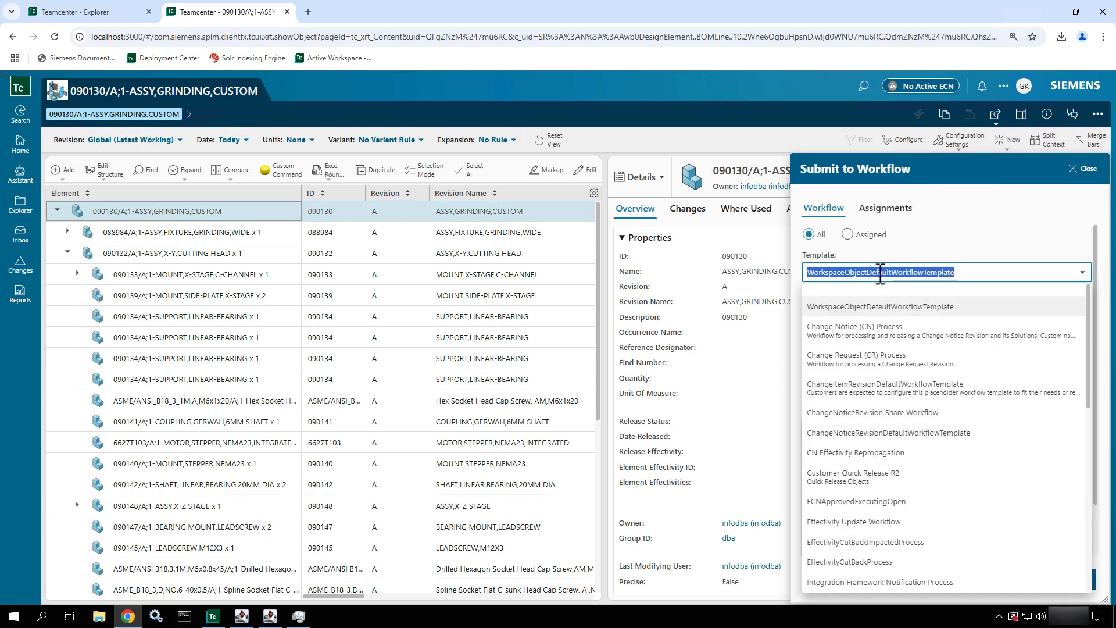
{"action": "scroll", "coordinate": [890, 418], "scroll_direction": "down", "scroll_amount": 1}
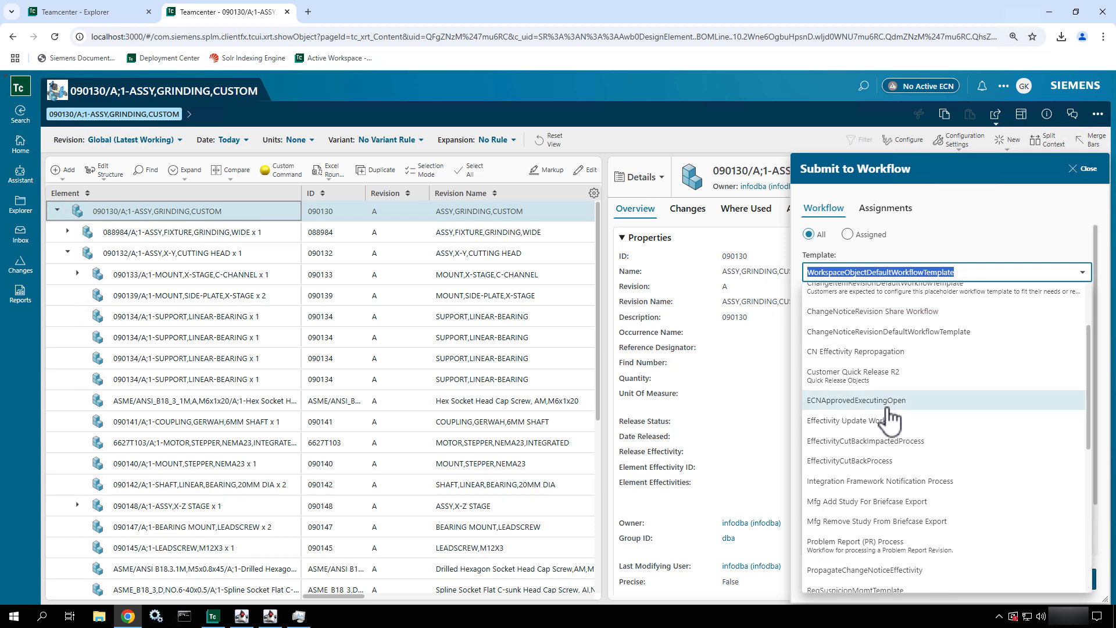
{"action": "scroll", "coordinate": [890, 418], "scroll_direction": "down", "scroll_amount": 5}
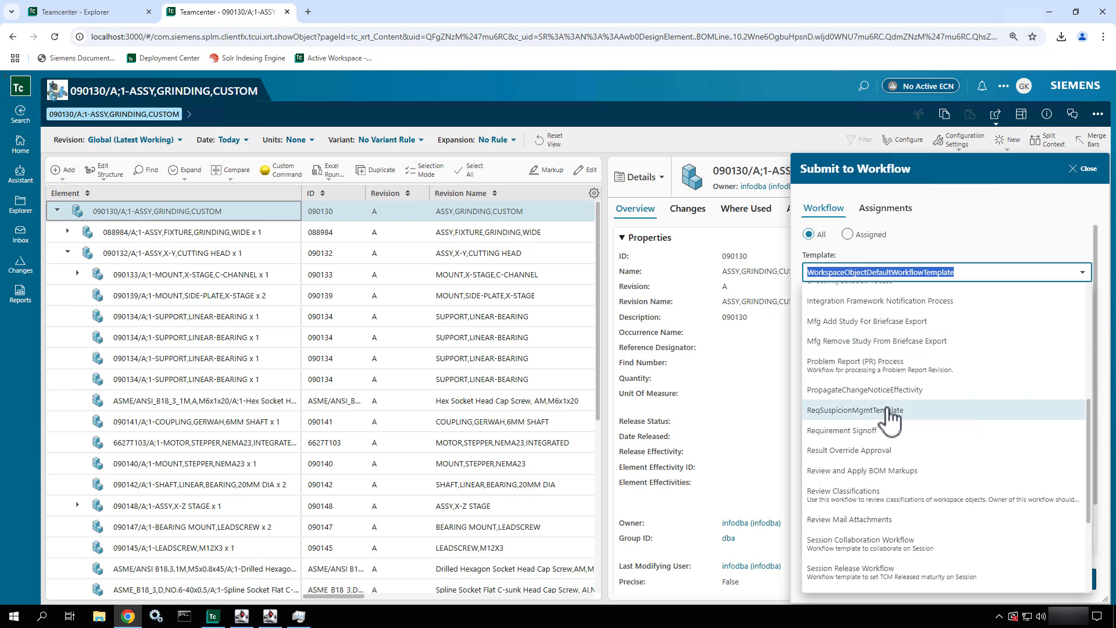
{"action": "scroll", "coordinate": [889, 419], "scroll_direction": "down", "scroll_amount": 4}
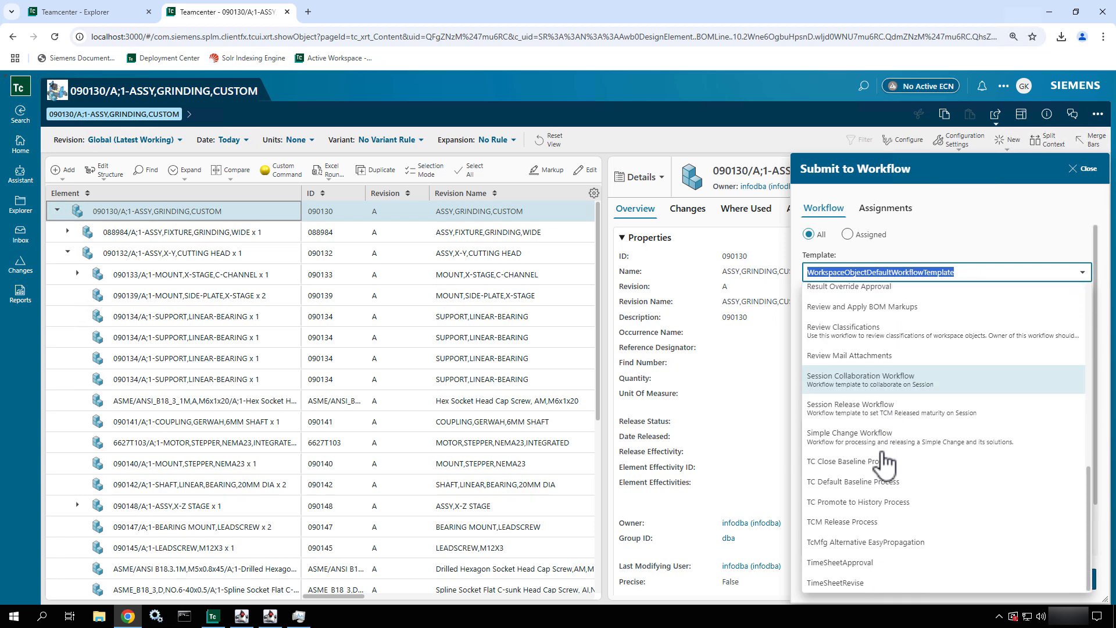
{"action": "left_click", "coordinate": [878, 523]}
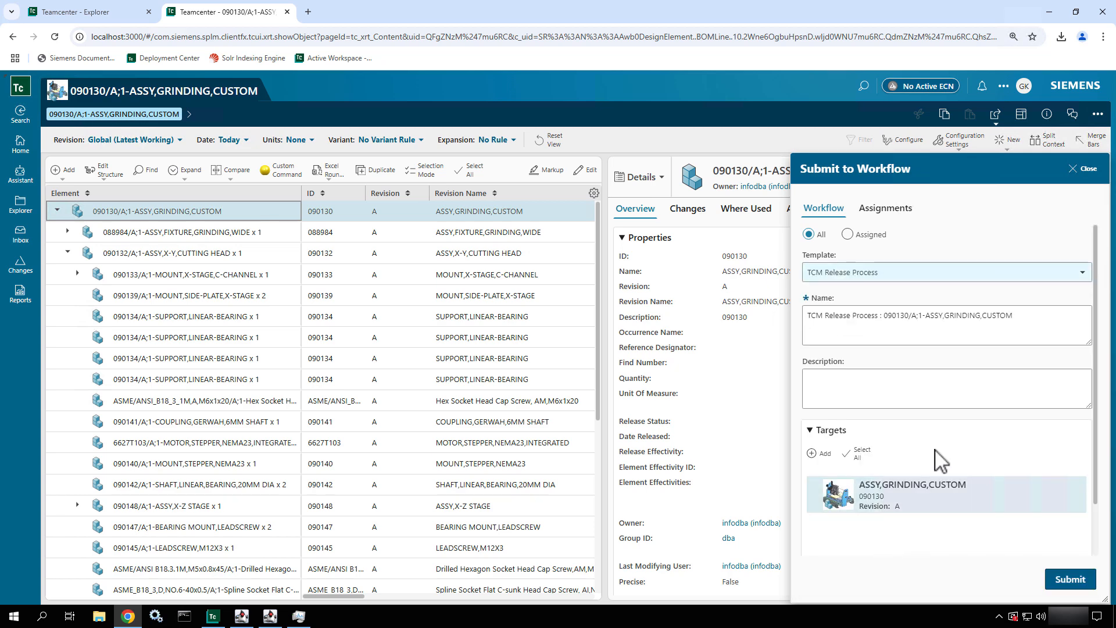
- Review the submission's targets and references, and submit the grinding assembly to the release workflow
{"action": "scroll", "coordinate": [944, 454], "scroll_direction": "down", "scroll_amount": 1}
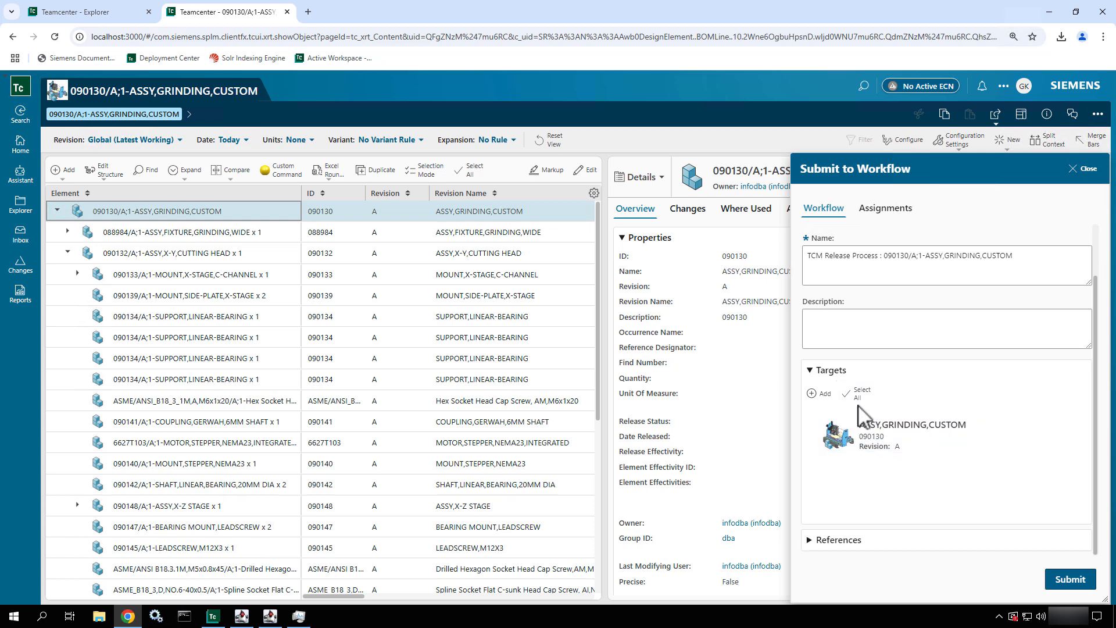
{"action": "left_click", "coordinate": [860, 437]}
{"action": "left_click", "coordinate": [874, 534]}
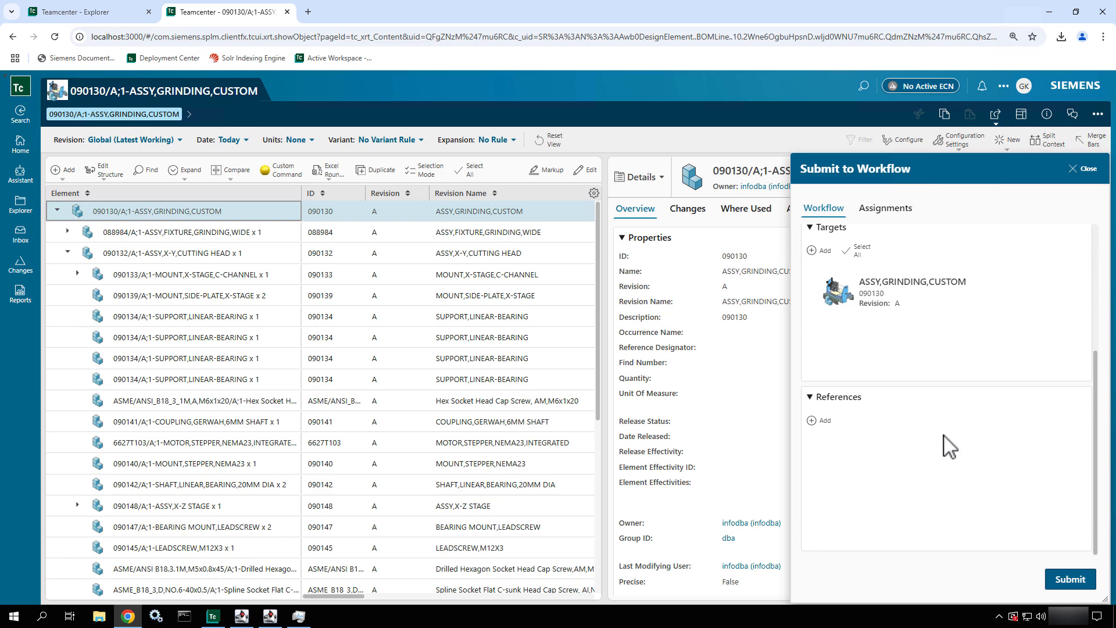
{"action": "left_click", "coordinate": [1070, 579]}
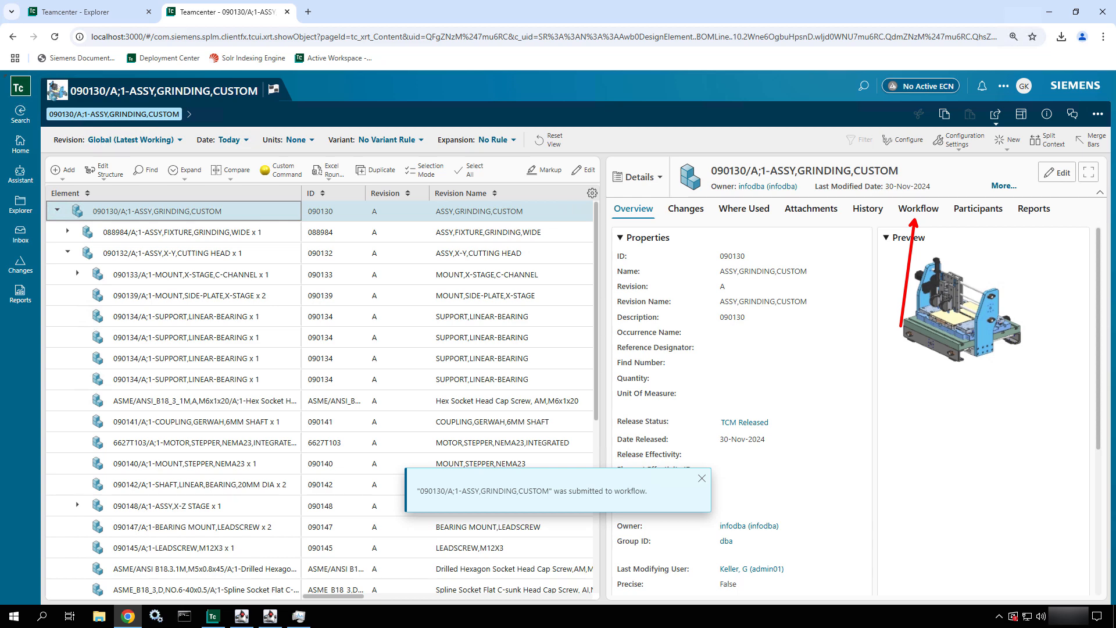
- Examine the grinding assembly's workflow information, with its process diagram and upcoming tasks in a widened details area
{"action": "left_click", "coordinate": [919, 211]}
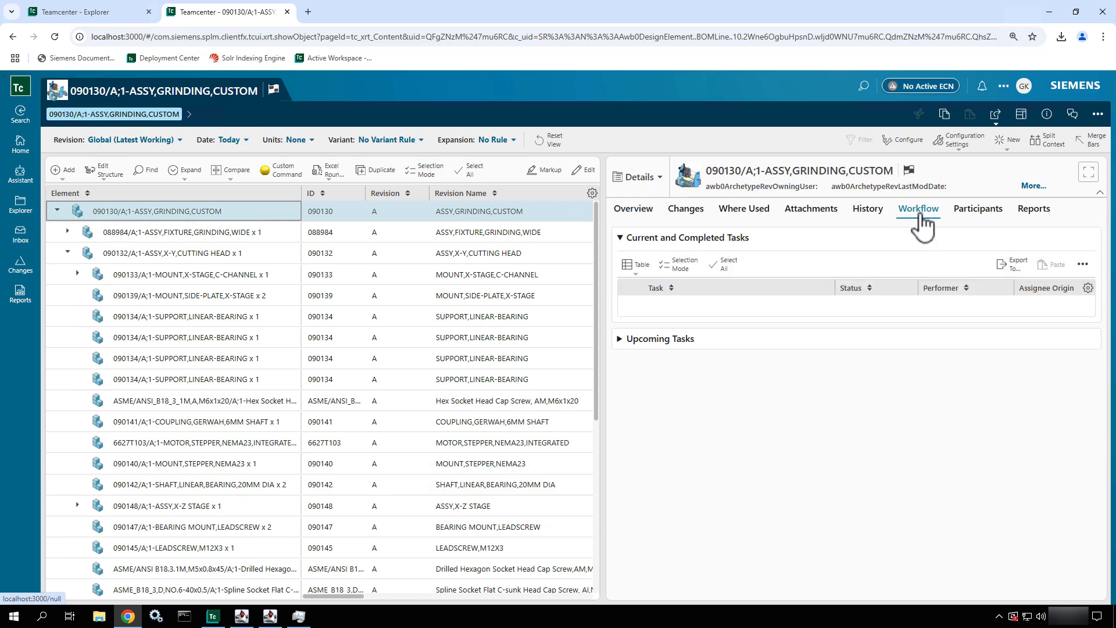
{"action": "left_click_drag", "start_coordinate": [600, 239], "coordinate": [397, 249]}
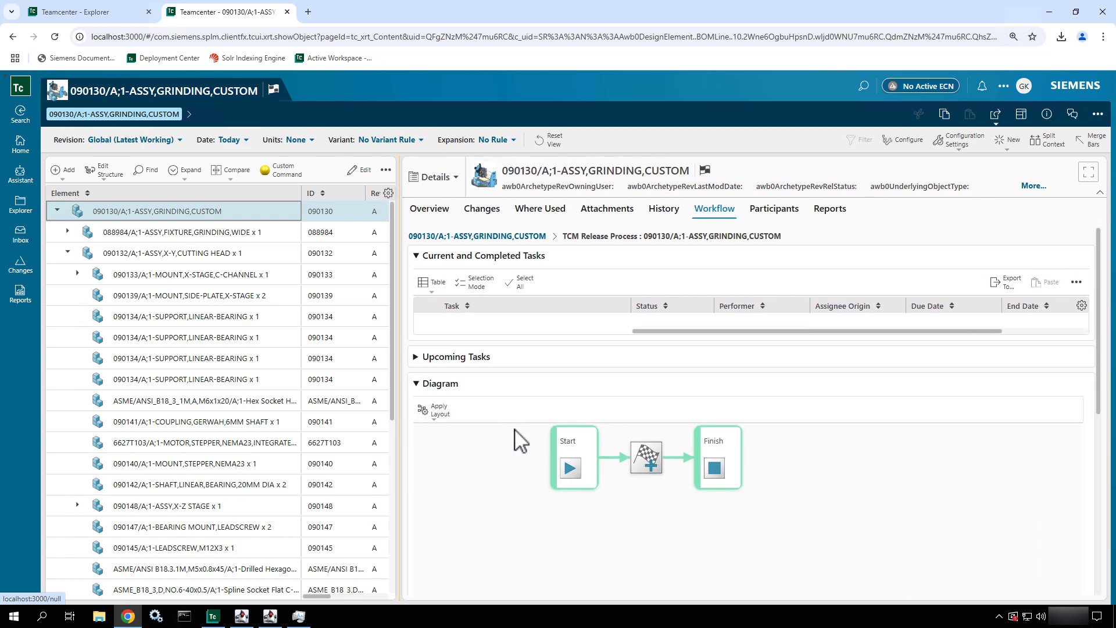
{"action": "mouse_move", "coordinate": [516, 466]}
{"action": "left_mouse_down"}
{"action": "mouse_move", "coordinate": [568, 490]}
{"action": "mouse_move", "coordinate": [573, 516]}
{"action": "mouse_move", "coordinate": [524, 506]}
{"action": "mouse_move", "coordinate": [531, 468]}
{"action": "mouse_move", "coordinate": [567, 475]}
{"action": "mouse_move", "coordinate": [576, 506]}
{"action": "mouse_move", "coordinate": [544, 519]}
{"action": "mouse_move", "coordinate": [522, 504]}
{"action": "mouse_move", "coordinate": [521, 487]}
{"action": "left_mouse_up"}
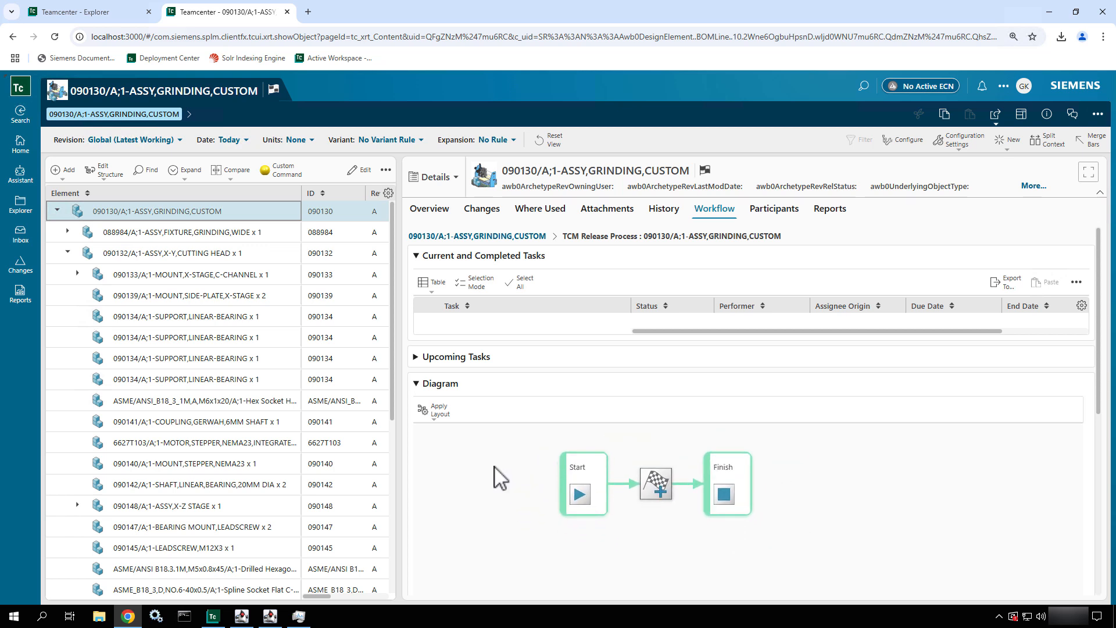
{"action": "left_click", "coordinate": [415, 357]}
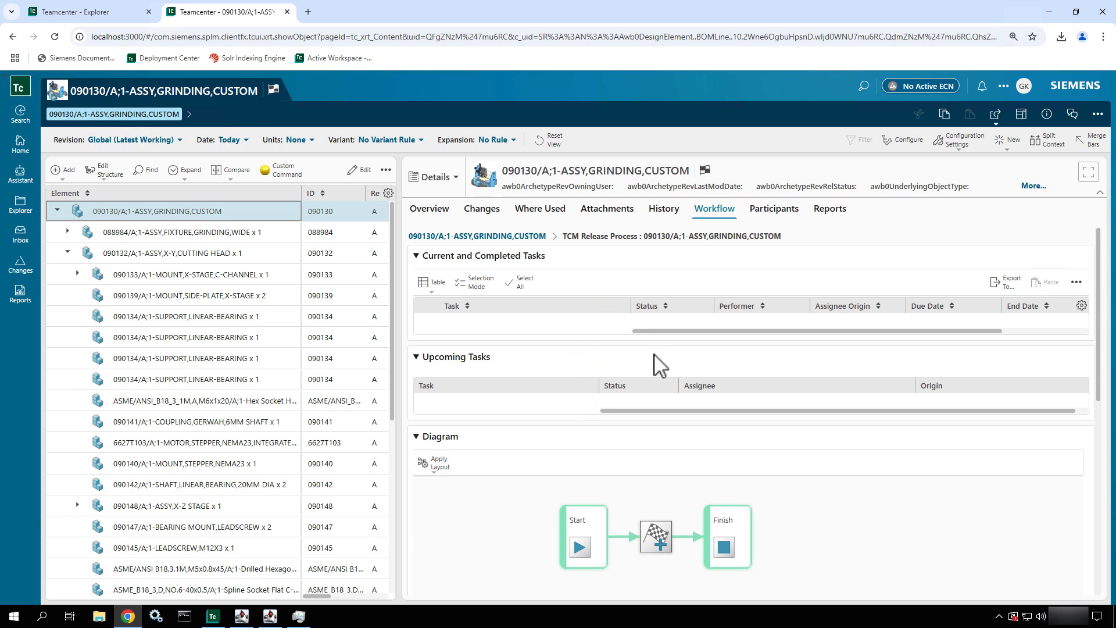
- Check the grinding assembly's release status and release date in its overview properties and in the structure table
{"action": "left_click", "coordinate": [432, 215]}
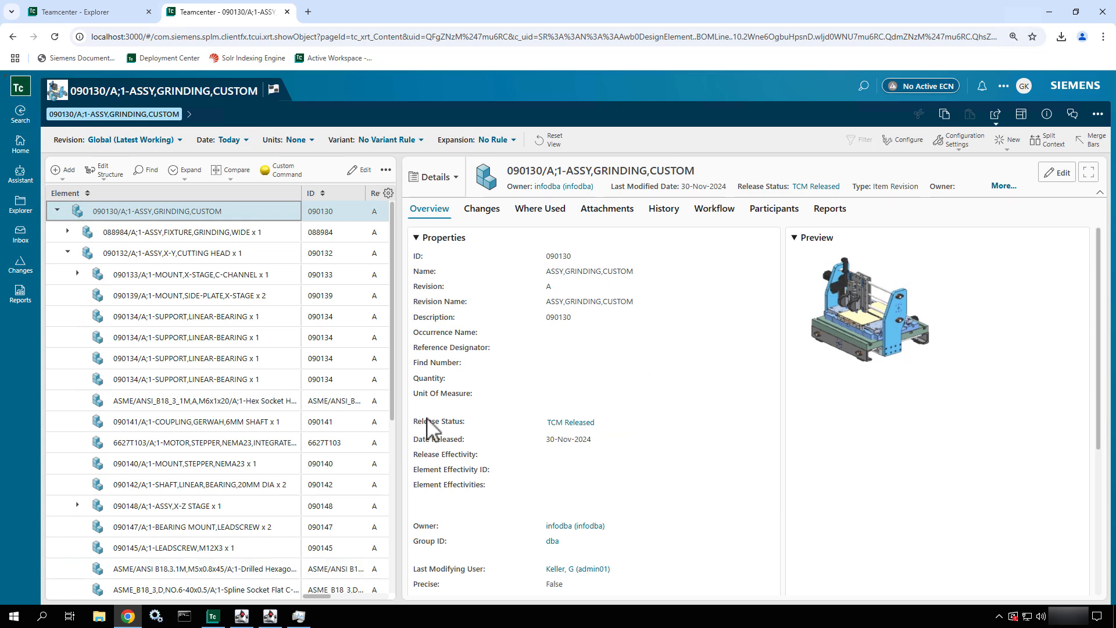
{"action": "left_click_drag", "start_coordinate": [402, 419], "coordinate": [618, 438]}
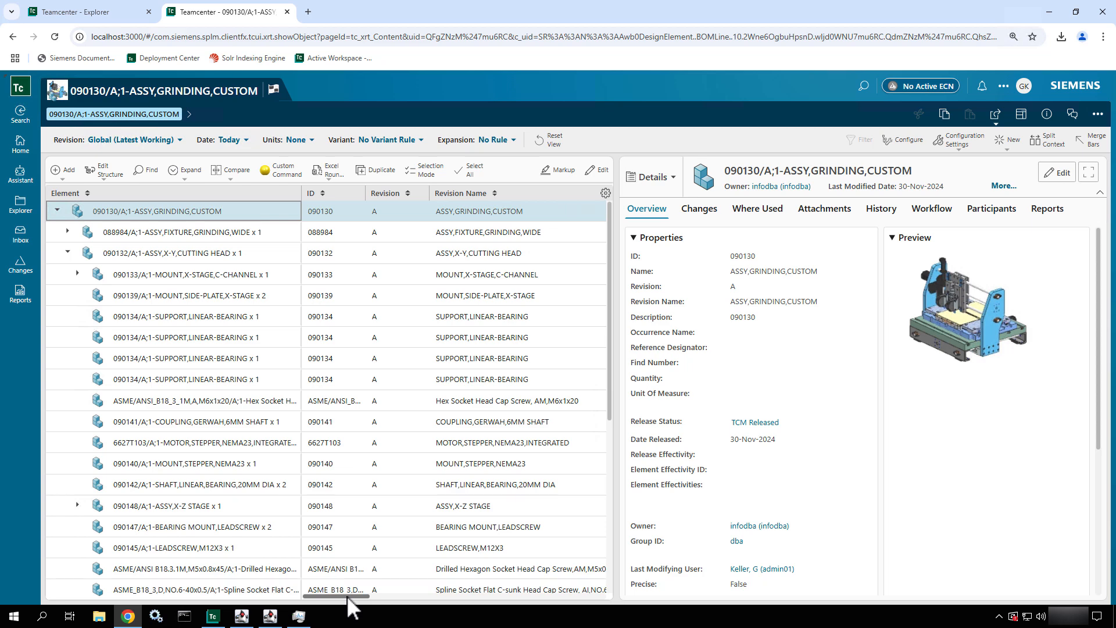
{"action": "left_click_drag", "start_coordinate": [347, 595], "coordinate": [501, 587]}
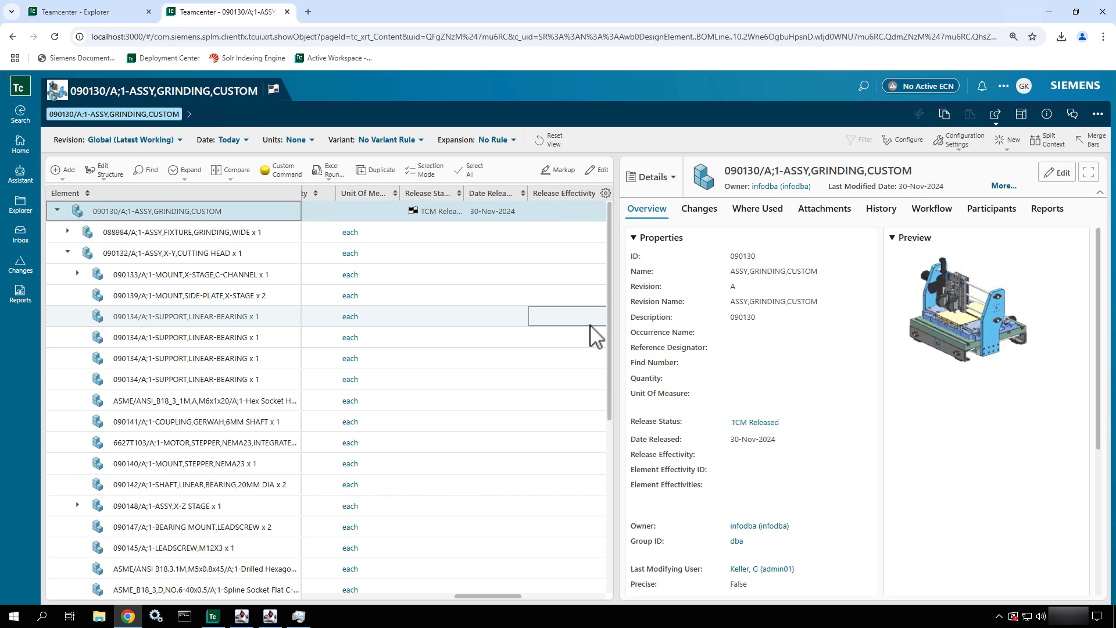
- Prepare a workflow submission for component 090133, the X-stage C-channel mount, choosing Requirement Signoff from all workflow templates
{"action": "left_click", "coordinate": [176, 281]}
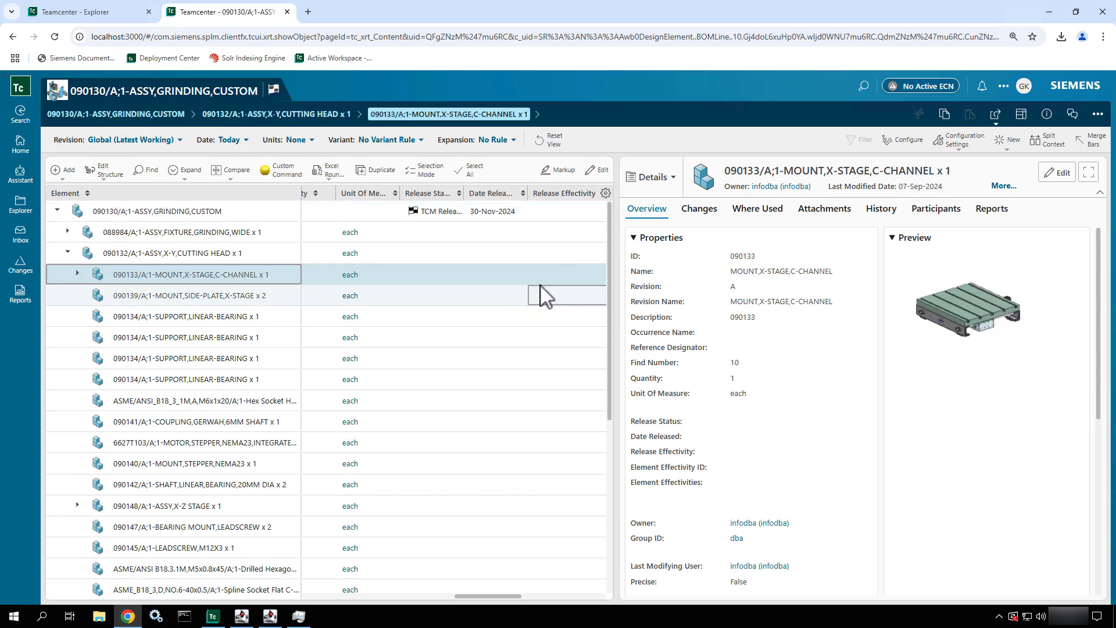
{"action": "left_click", "coordinate": [1099, 115]}
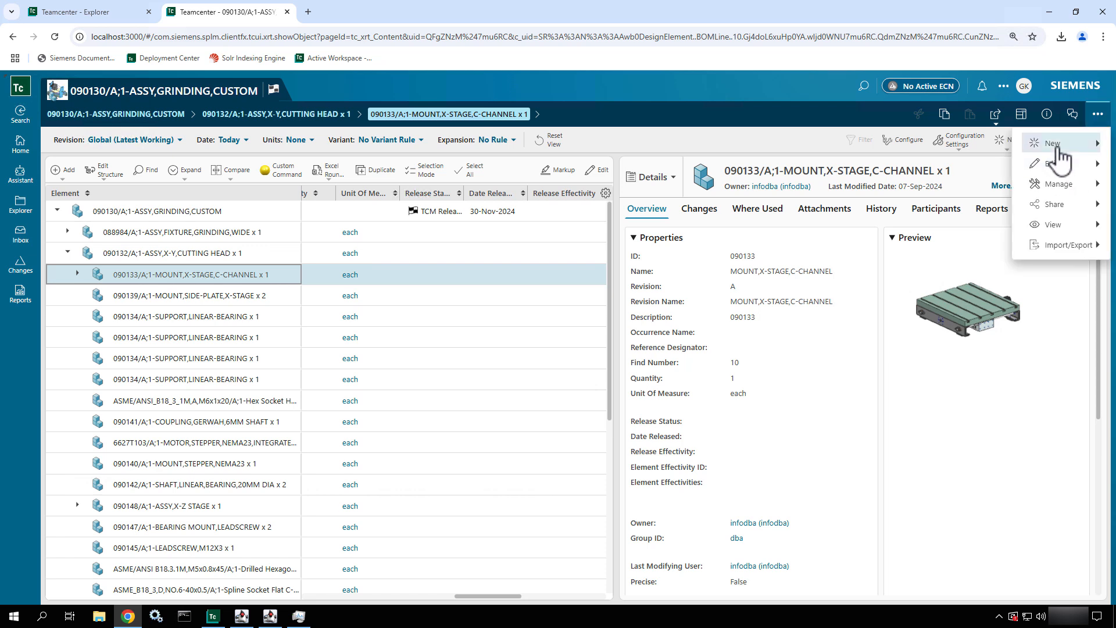
{"action": "mouse_move", "coordinate": [1059, 198]}
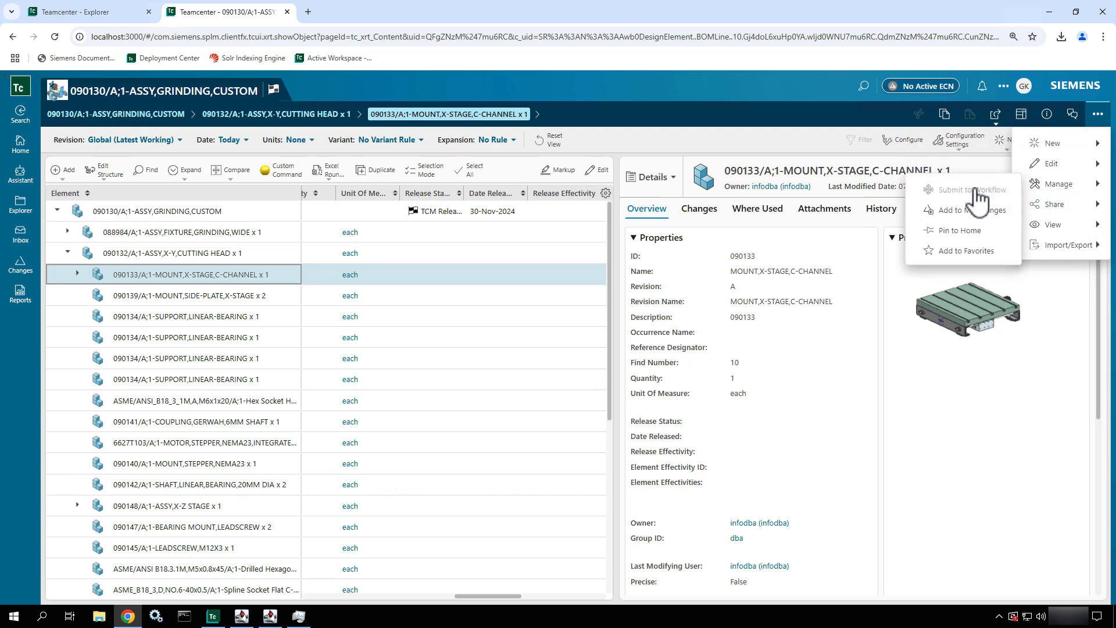
{"action": "left_click", "coordinate": [977, 190]}
{"action": "left_click", "coordinate": [809, 234]}
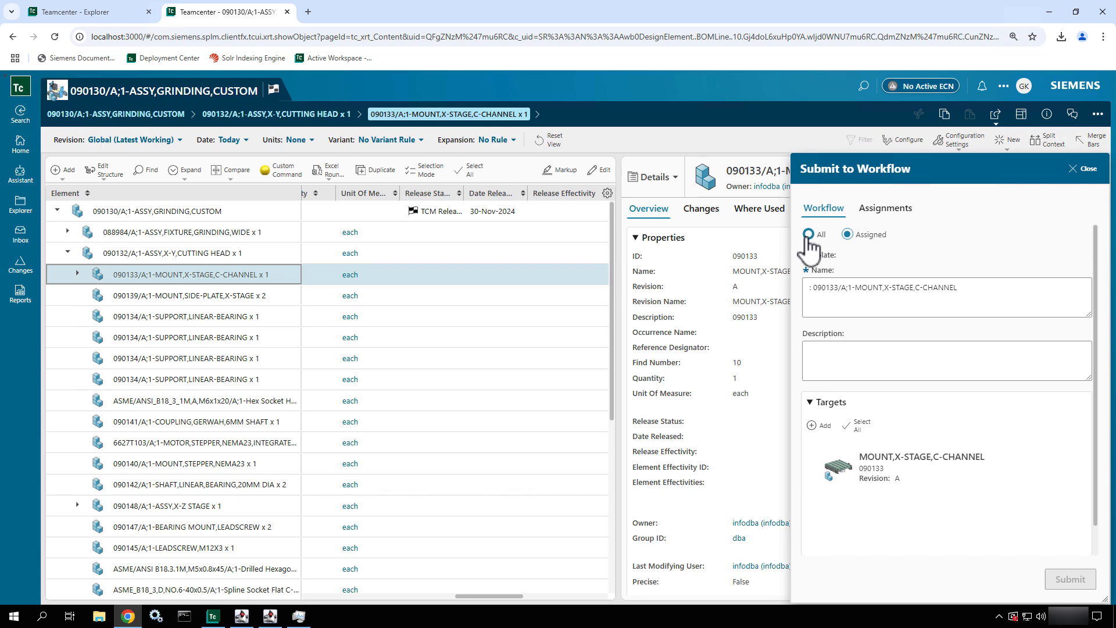
{"action": "left_click", "coordinate": [852, 274]}
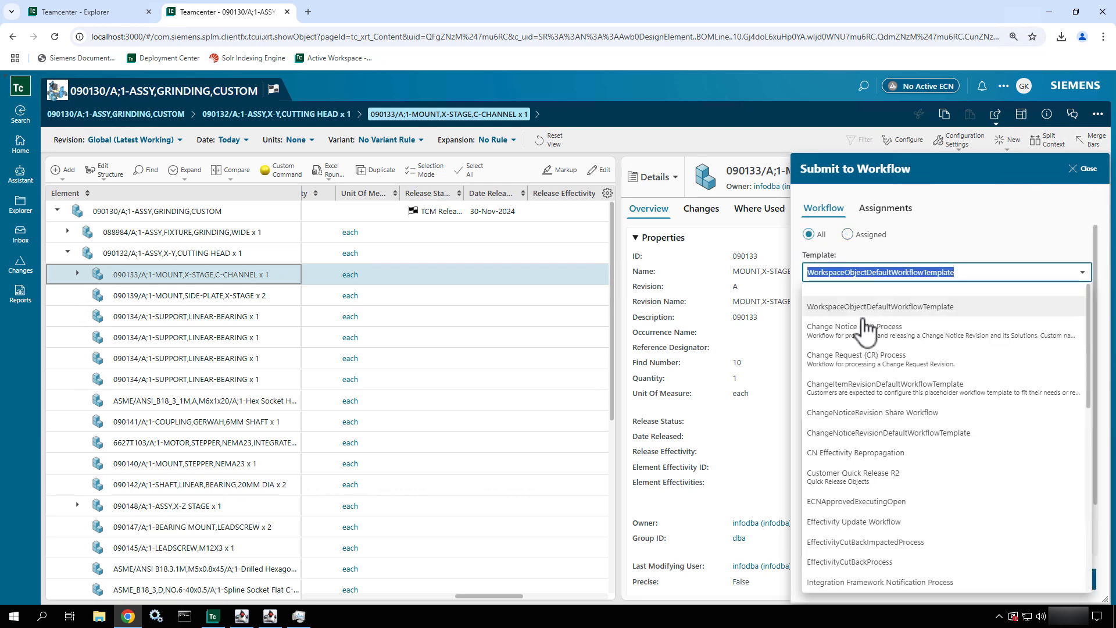
{"action": "scroll", "coordinate": [866, 434], "scroll_direction": "down", "scroll_amount": 5}
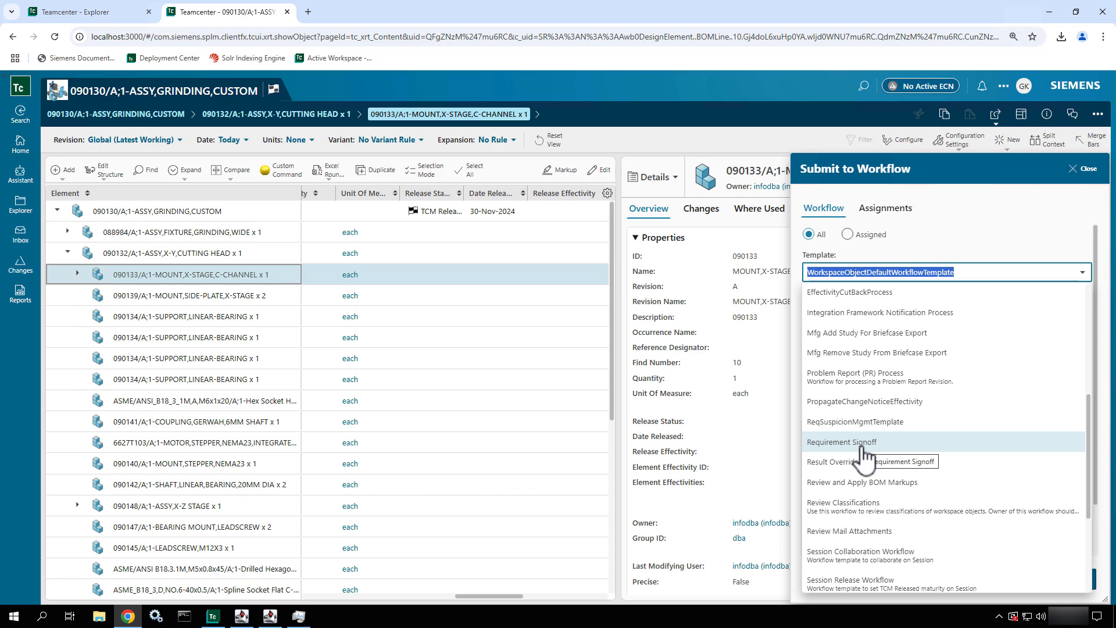
{"action": "left_click", "coordinate": [864, 449]}
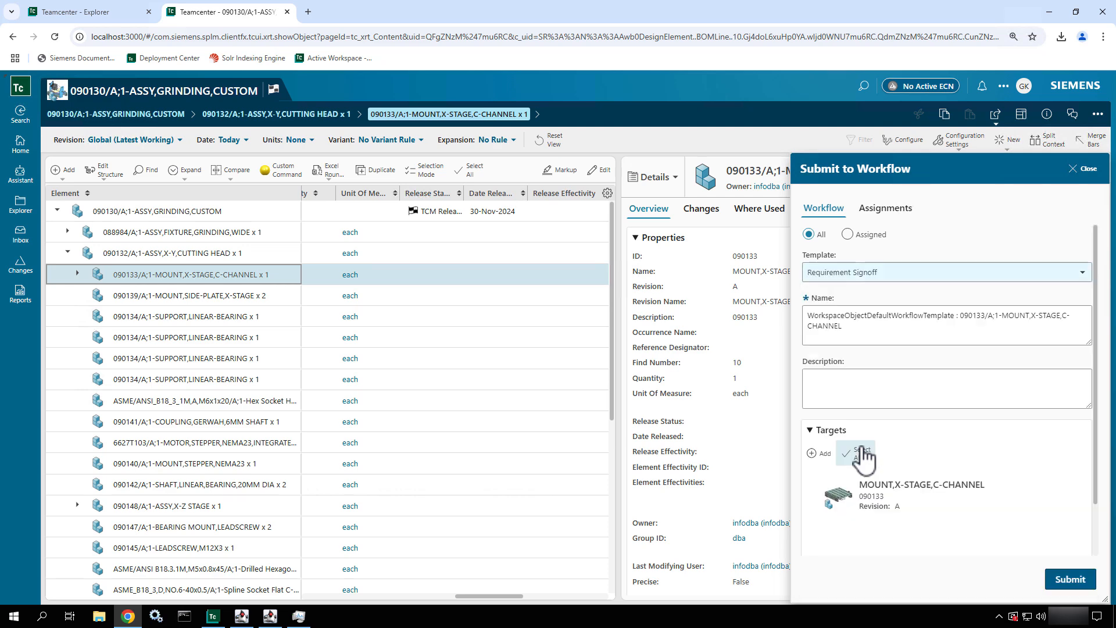
{"action": "scroll", "coordinate": [937, 378], "scroll_direction": "down", "scroll_amount": 1}
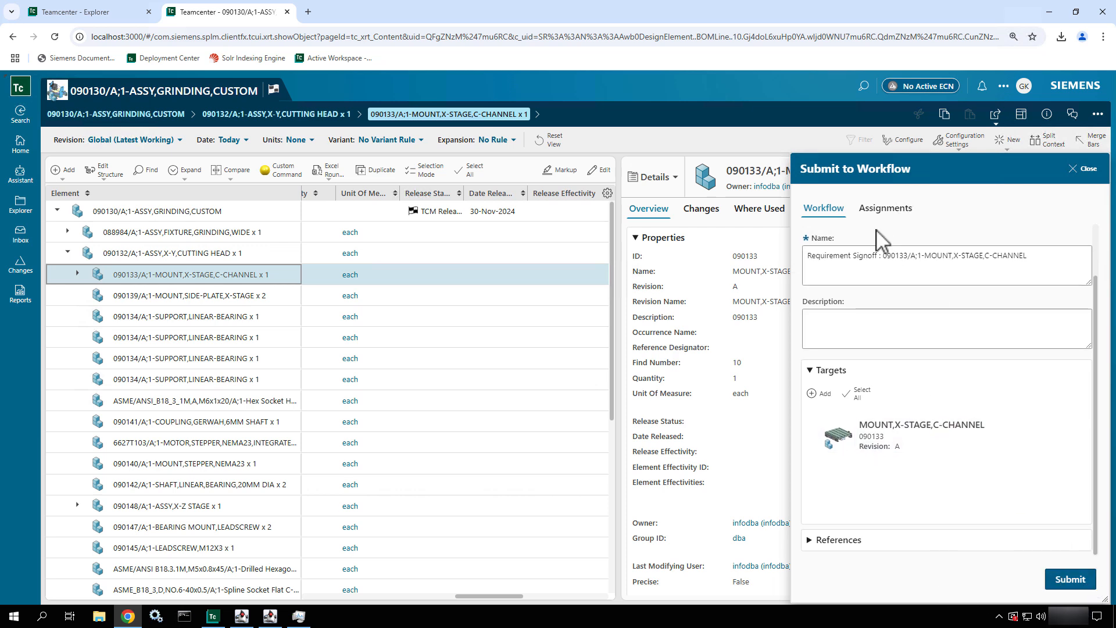
- Assign admin02 from group dba, role DBA, as the required reviewer for the Requirement Review task in a widened assignments area
{"action": "left_click", "coordinate": [884, 211]}
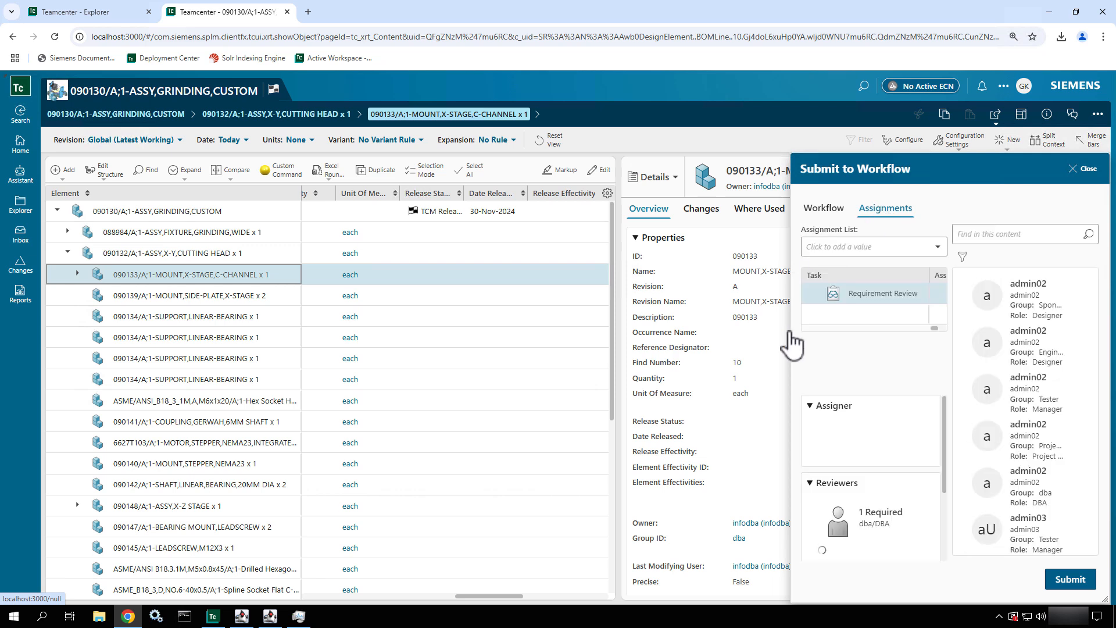
{"action": "left_click_drag", "start_coordinate": [792, 330], "coordinate": [429, 349]}
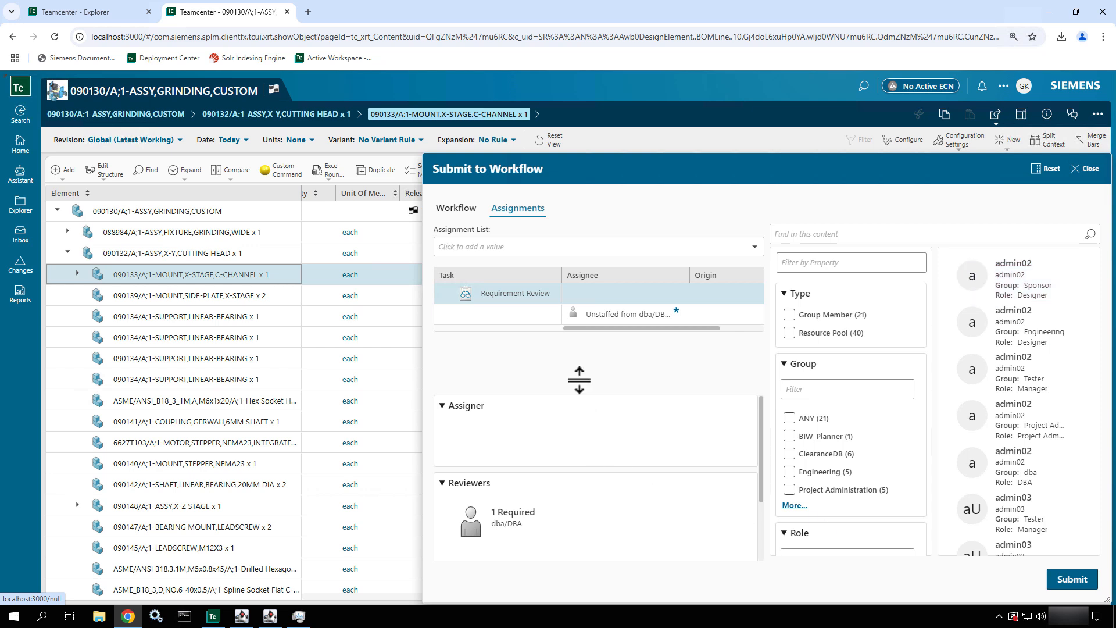
{"action": "left_click", "coordinate": [620, 317]}
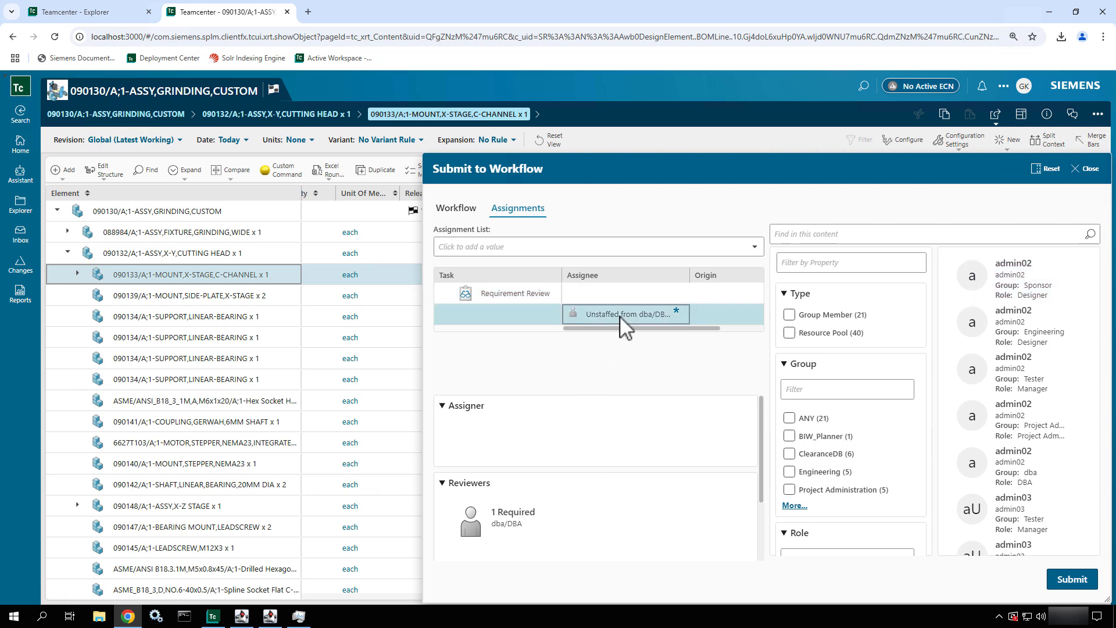
{"action": "left_click", "coordinate": [1029, 278]}
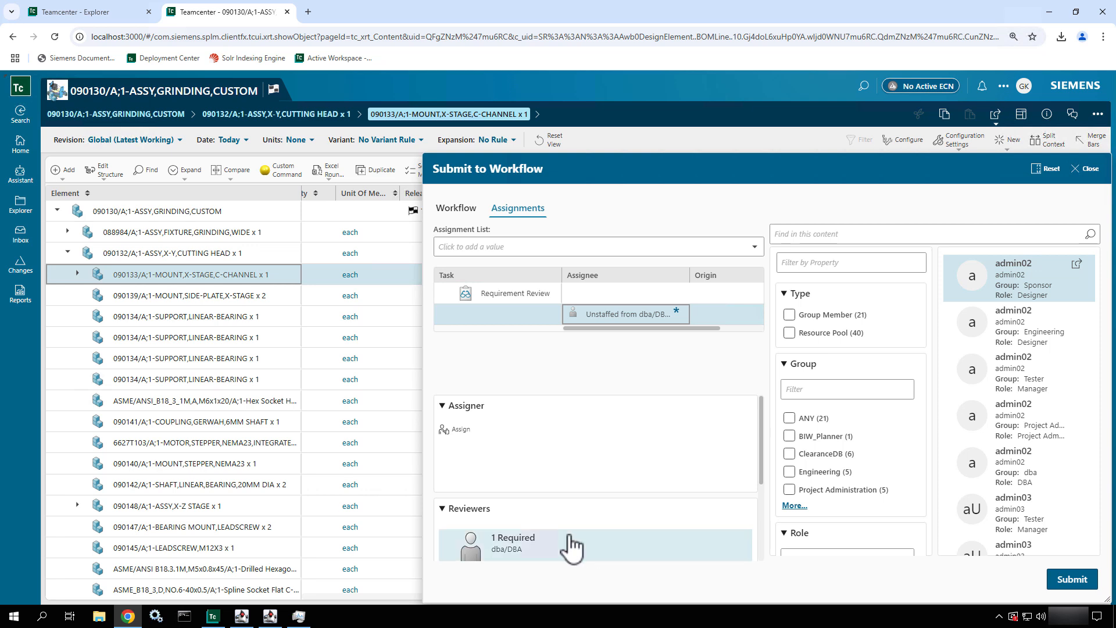
{"action": "scroll", "coordinate": [568, 543], "scroll_direction": "down", "scroll_amount": 3}
{"action": "scroll", "coordinate": [570, 546], "scroll_direction": "up", "scroll_amount": 1}
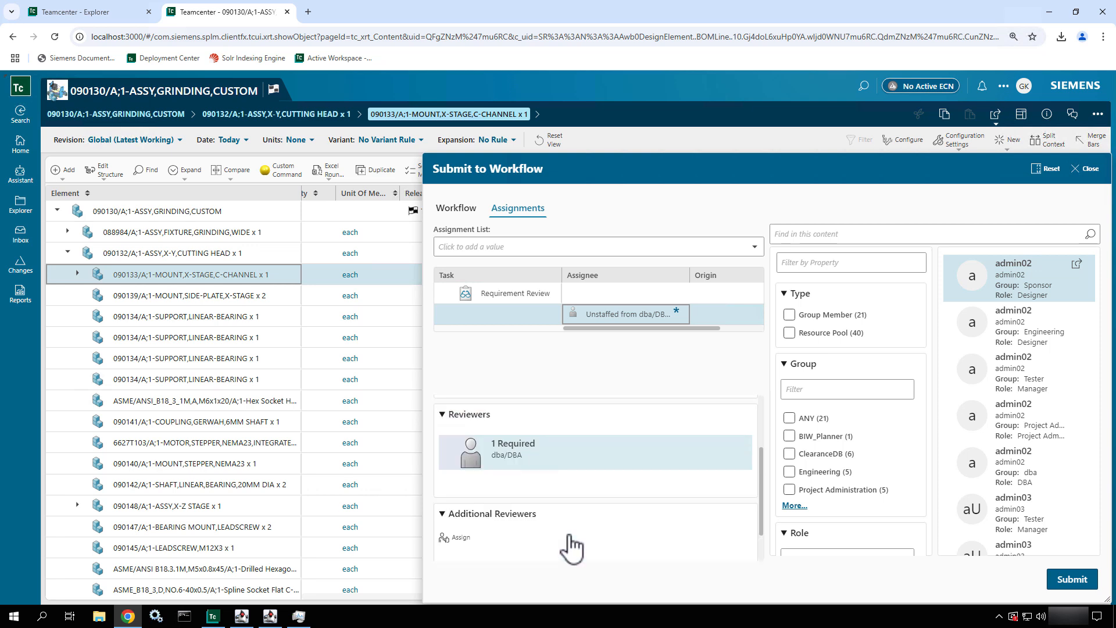
{"action": "left_click", "coordinate": [578, 457]}
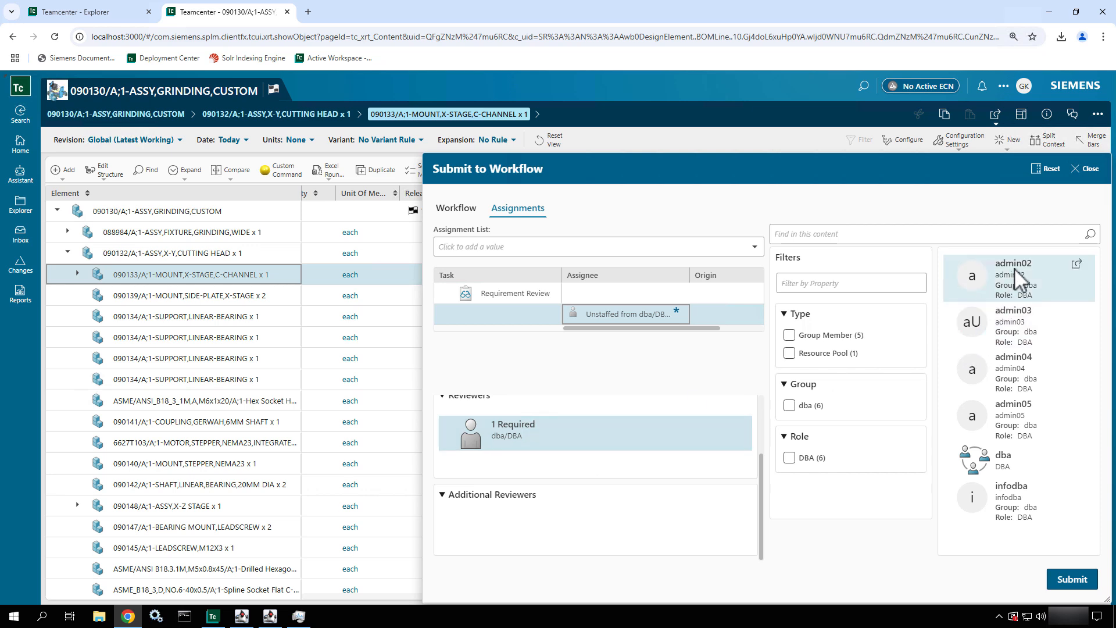
{"action": "left_click", "coordinate": [1016, 278]}
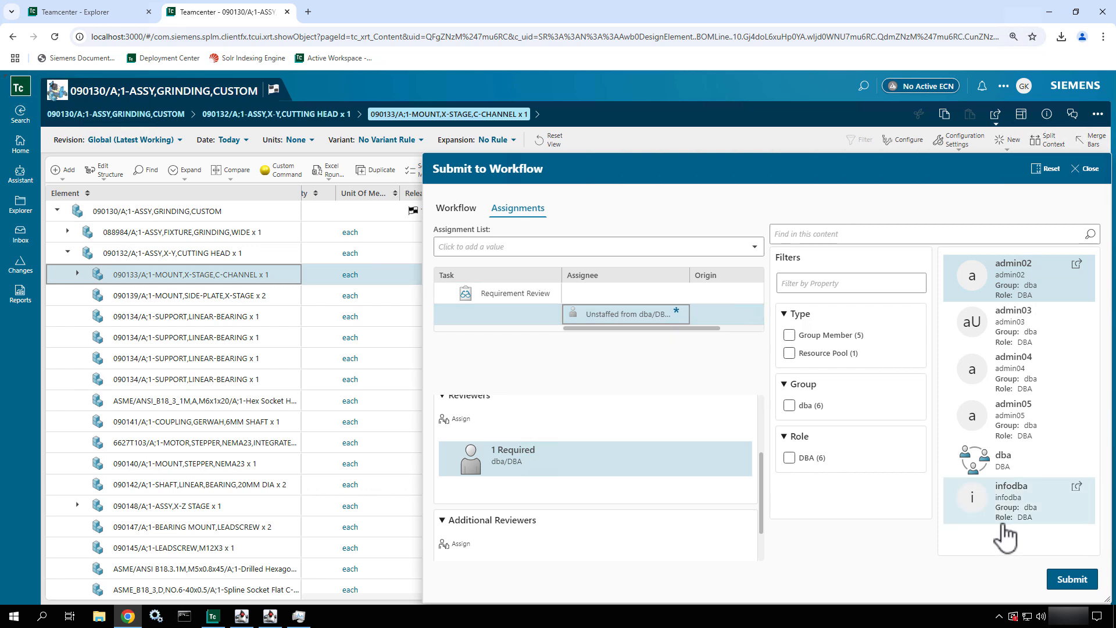
{"action": "left_click", "coordinate": [456, 419]}
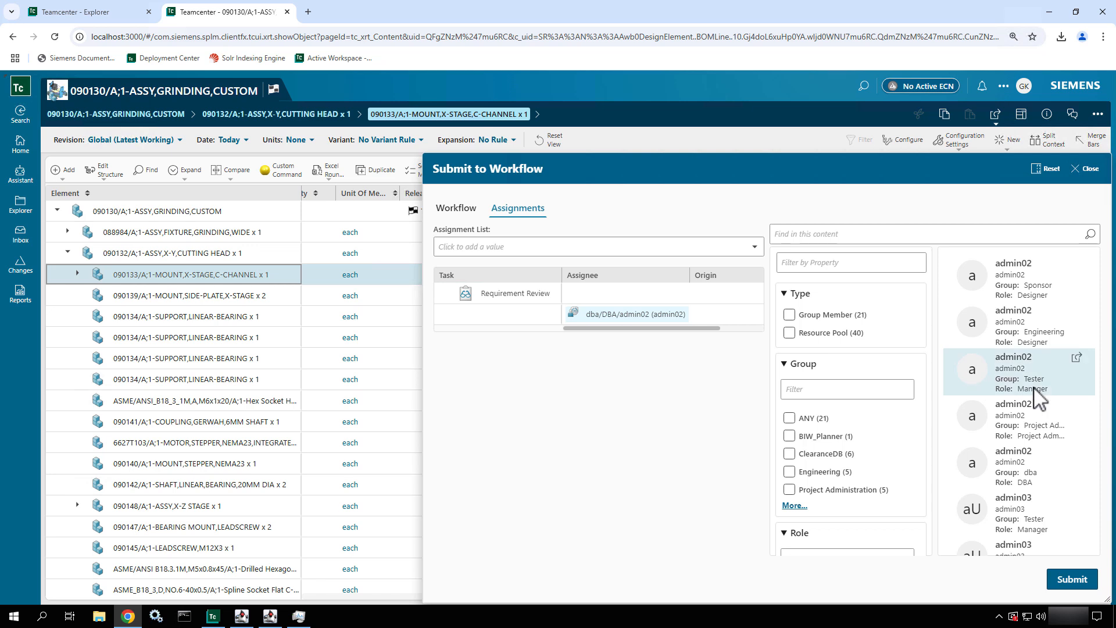
- Submit the X-stage C-channel mount to the Requirement Signoff workflow
{"action": "left_click", "coordinate": [991, 501]}
{"action": "left_click", "coordinate": [646, 315]}
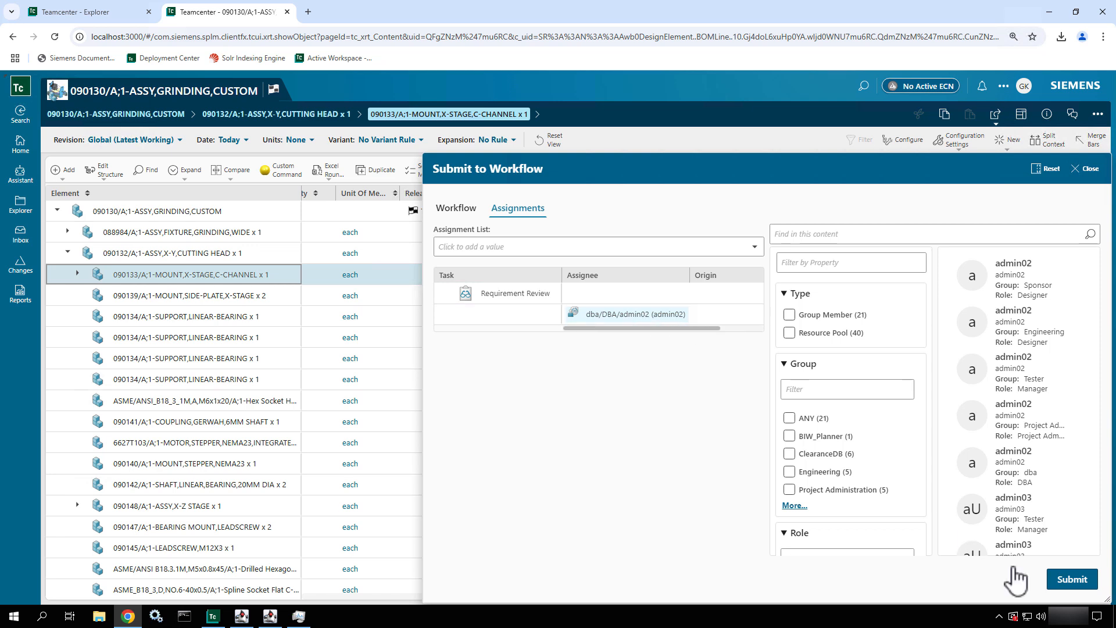
{"action": "left_click", "coordinate": [1073, 581]}
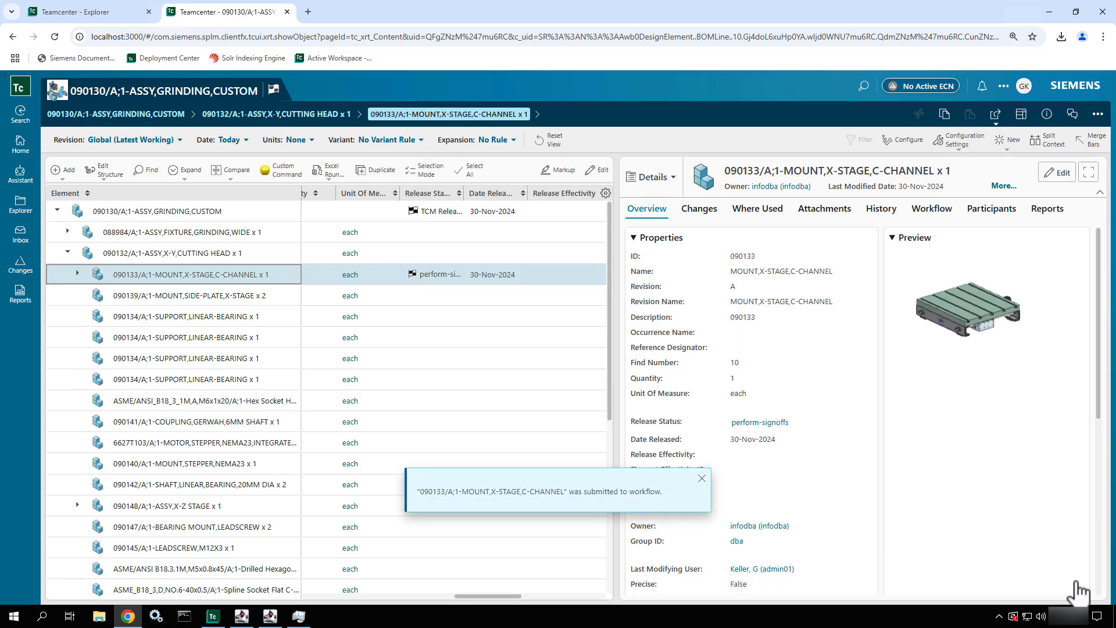
- Examine the mount's workflow tasks in a widened details area, and expand Requirement Review in the process diagram to view its subtasks
{"action": "left_click", "coordinate": [939, 210]}
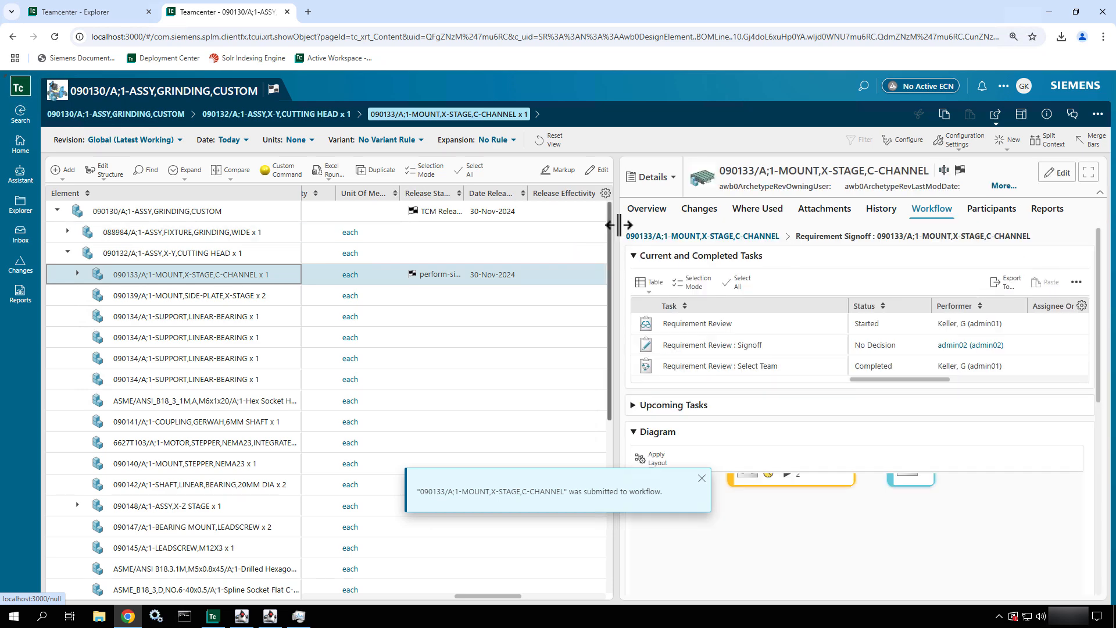
{"action": "left_click_drag", "start_coordinate": [618, 225], "coordinate": [398, 236]}
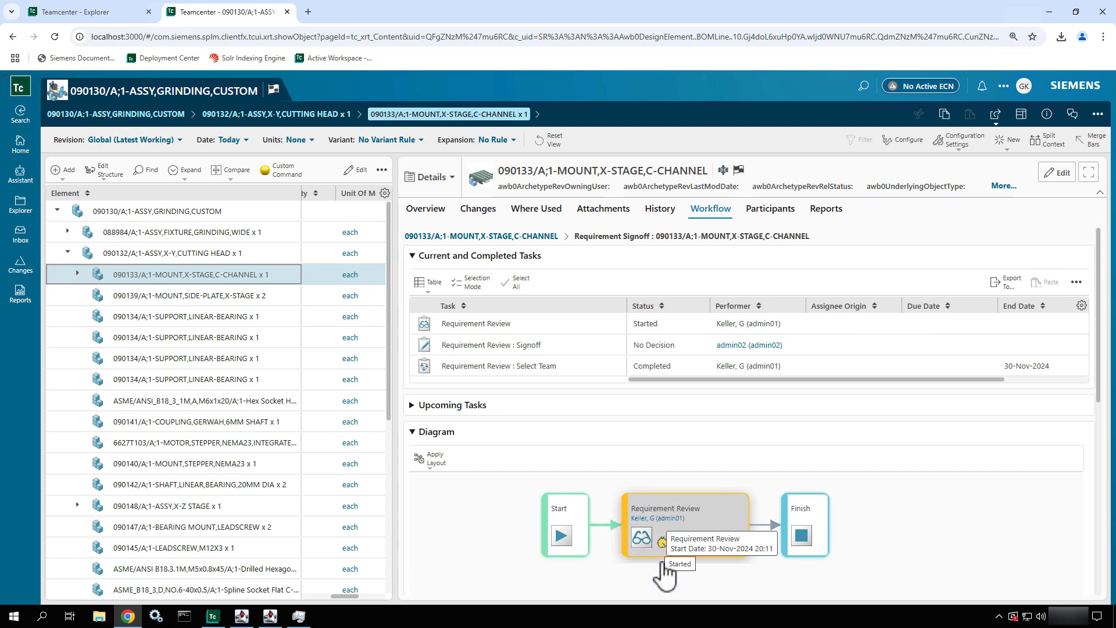
{"action": "left_click", "coordinate": [682, 544]}
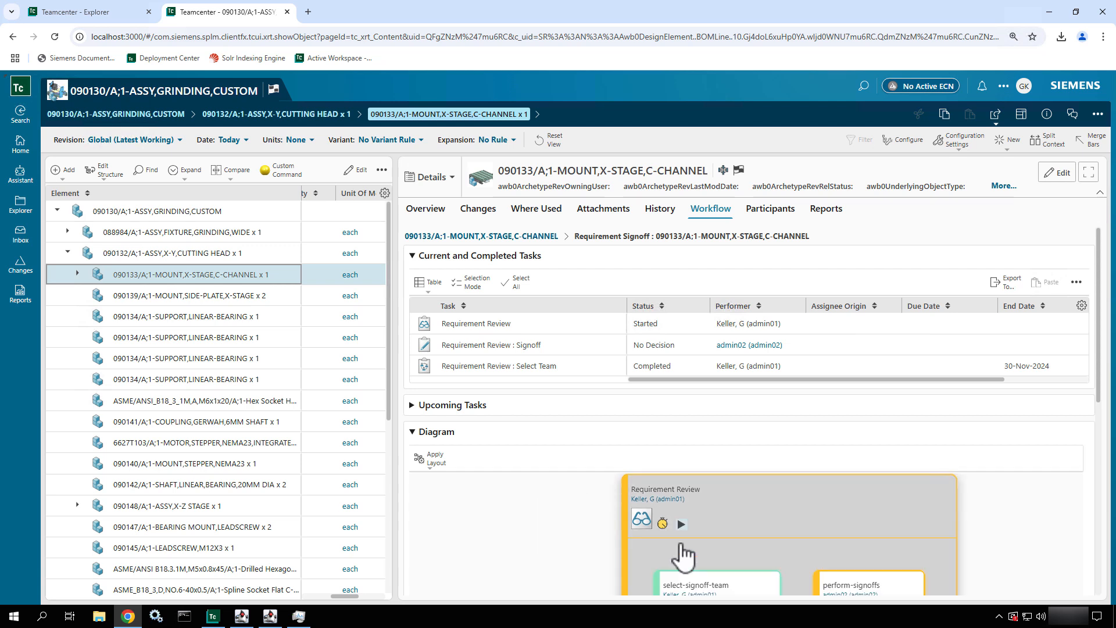
{"action": "left_click_drag", "start_coordinate": [1035, 574], "coordinate": [961, 498]}
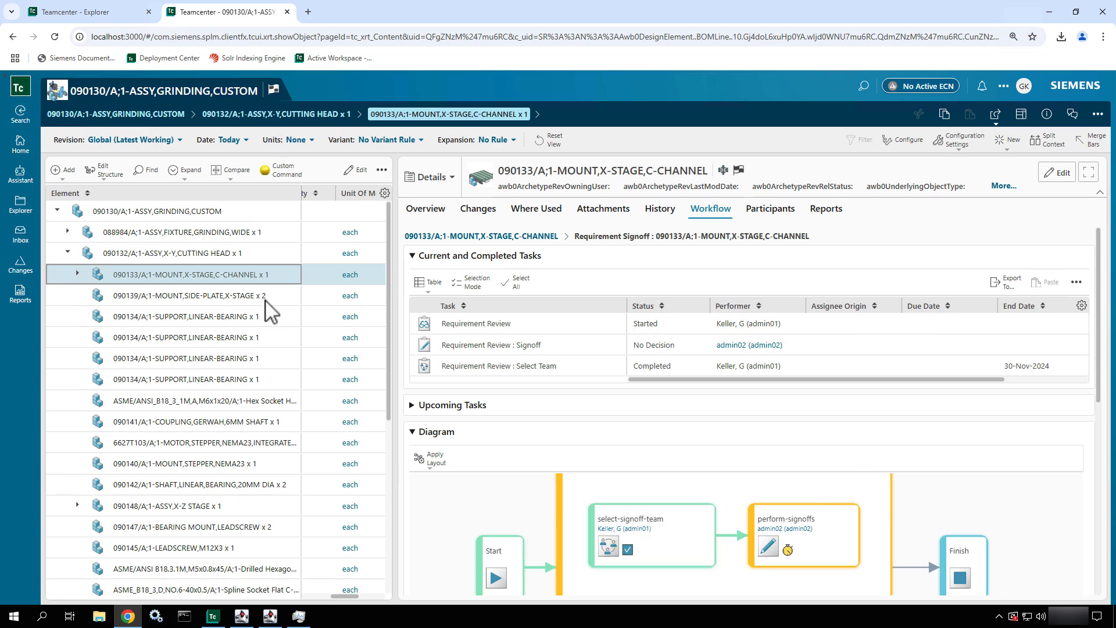
- Check the inbox for workflow tasks assigned personally, to the team, and under tracking
{"action": "left_click", "coordinate": [32, 240]}
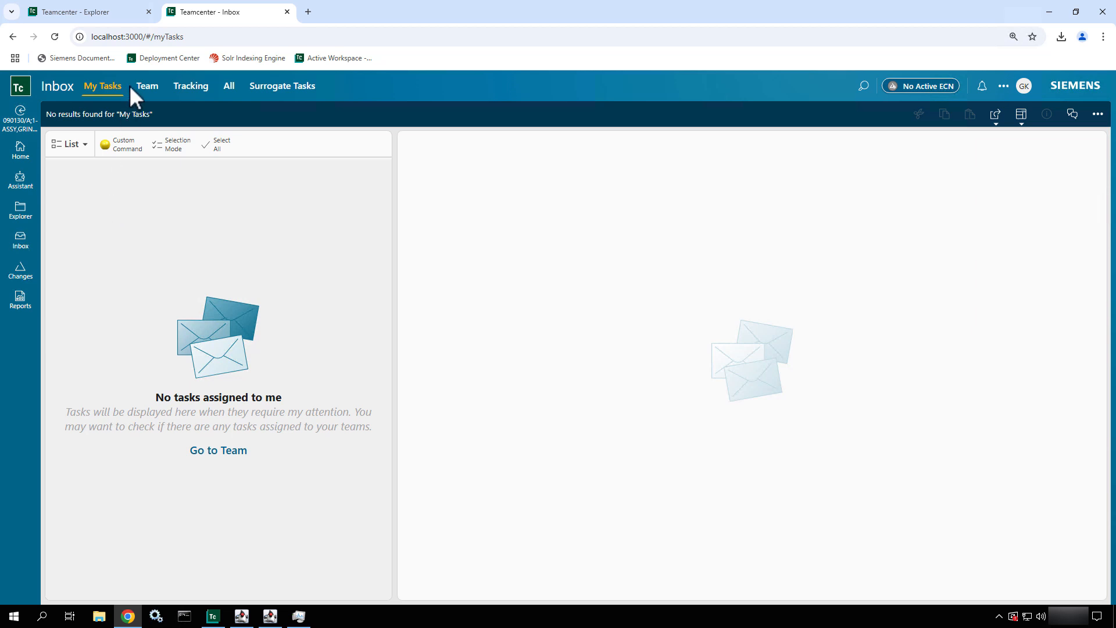
{"action": "left_click", "coordinate": [148, 88]}
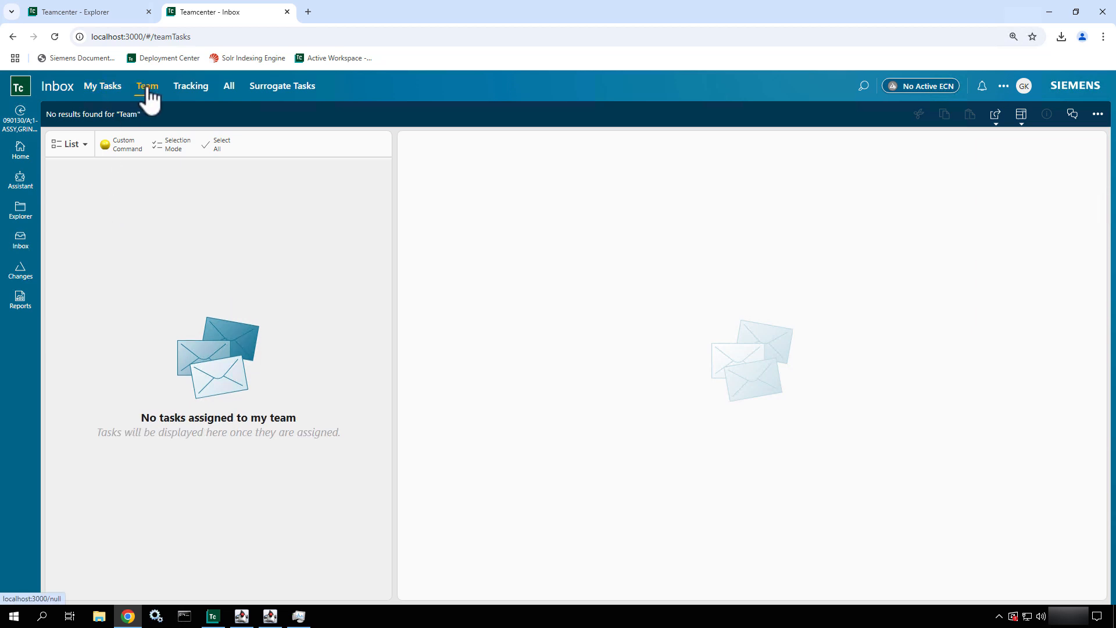
{"action": "left_click", "coordinate": [192, 97]}
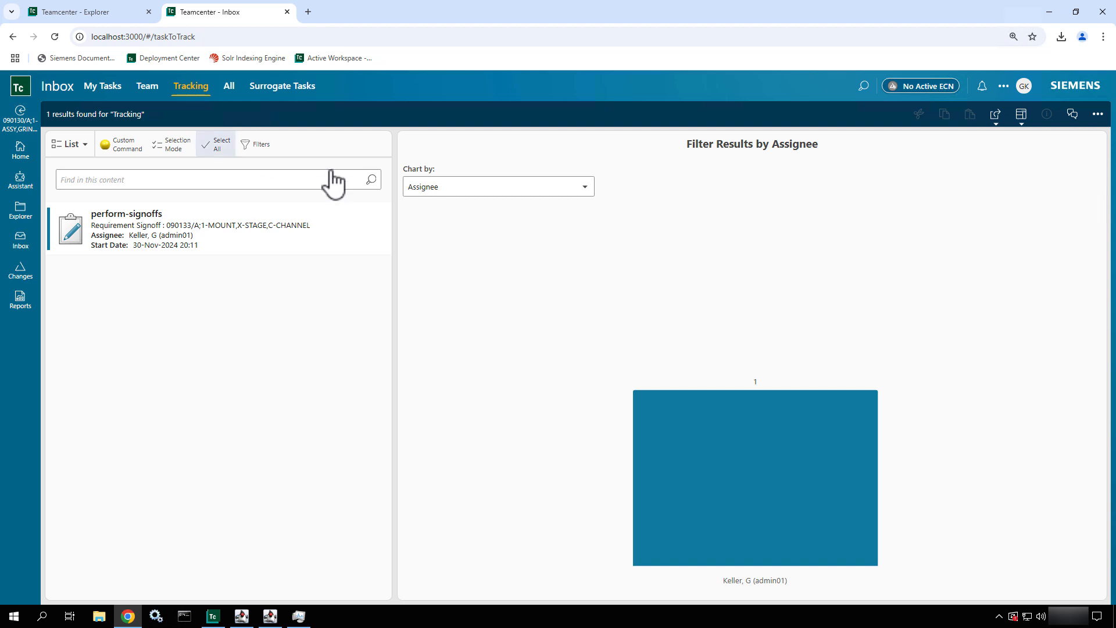
- Review the tracked perform-signoffs task's workflow, upcoming tasks, reviewers and attachments
{"action": "left_click", "coordinate": [268, 221]}
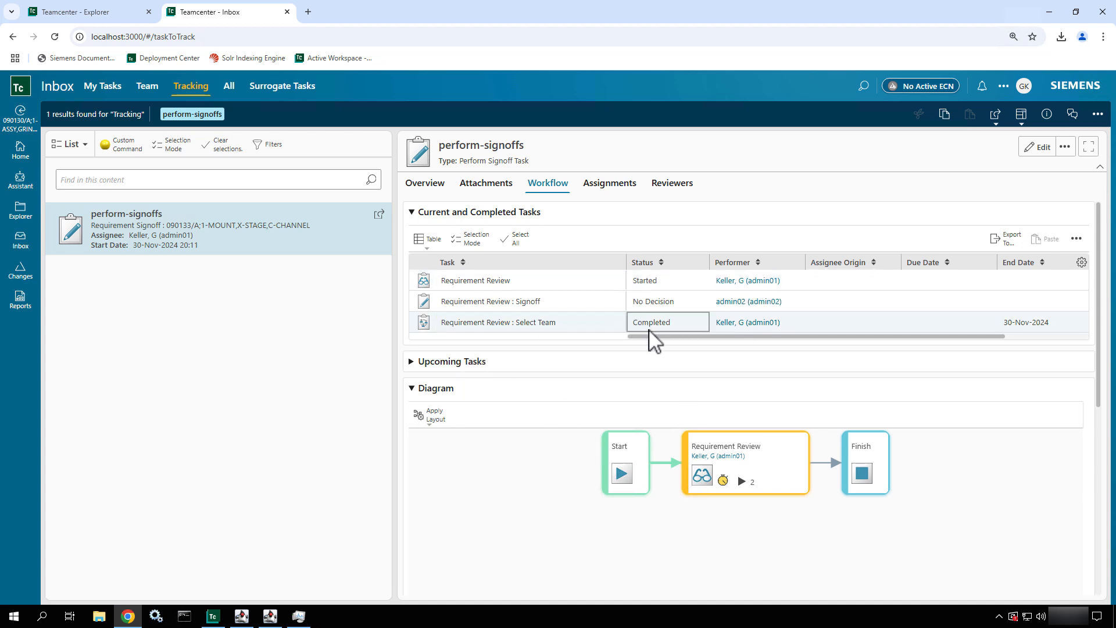
{"action": "left_click_drag", "start_coordinate": [656, 336], "coordinate": [636, 369]}
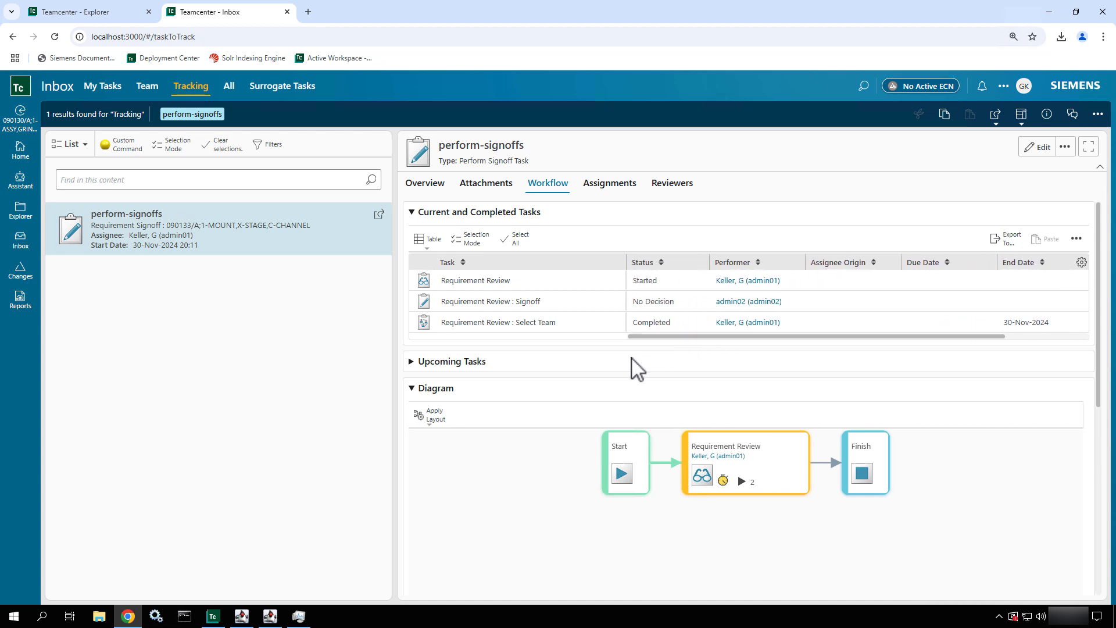
{"action": "left_click", "coordinate": [412, 363]}
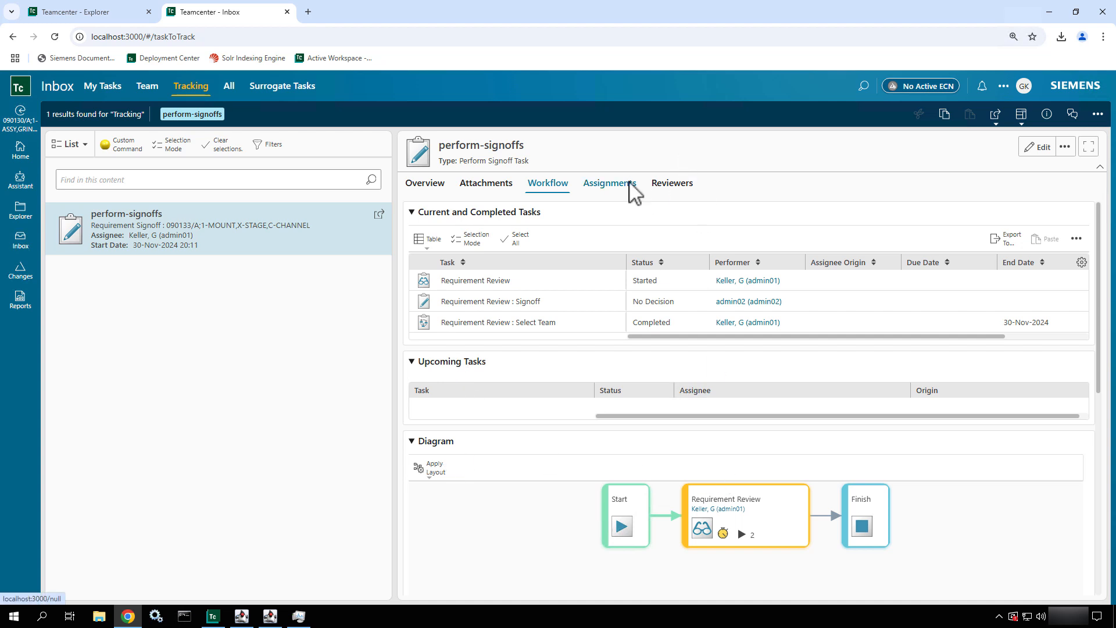
{"action": "left_click", "coordinate": [664, 186]}
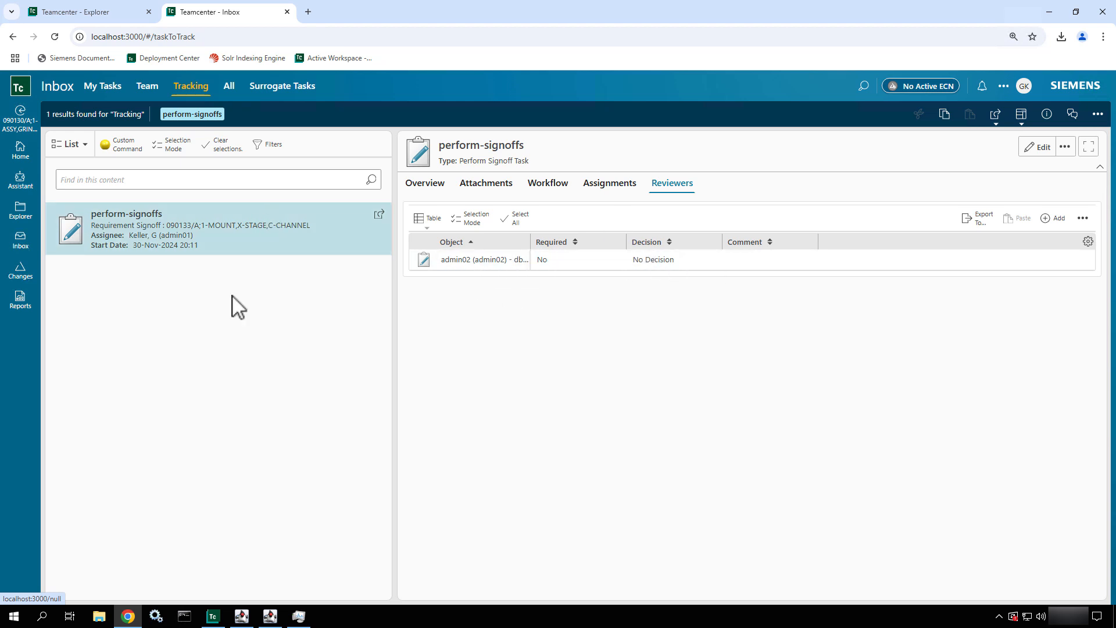
{"action": "left_click", "coordinate": [484, 190]}
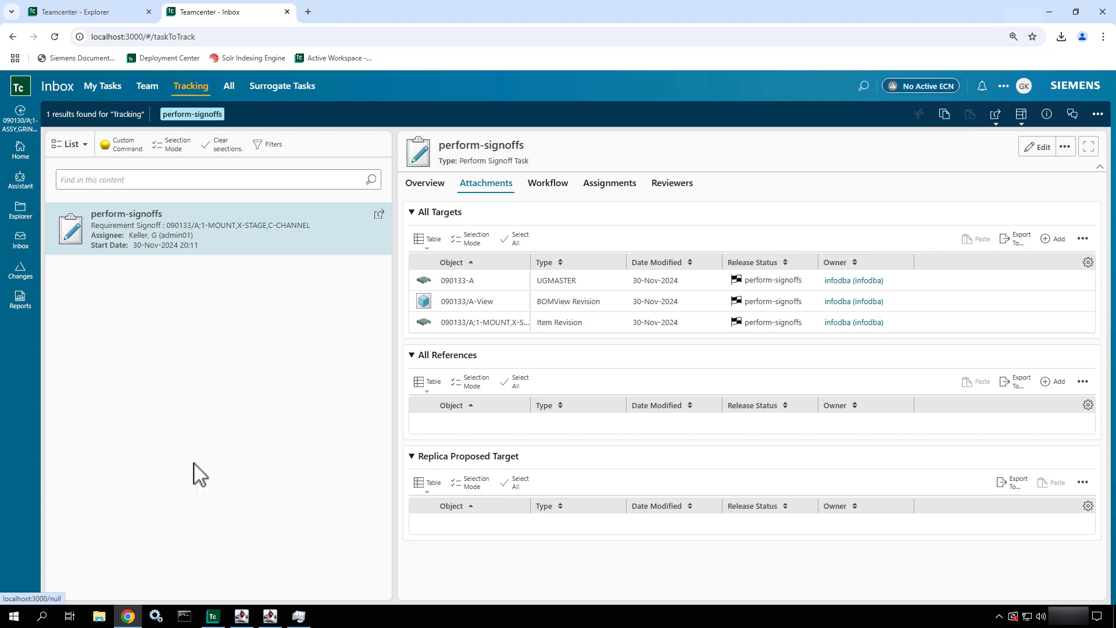
- Sign out of the current session and log in with the assigned reviewer's user name and password
{"action": "left_click", "coordinate": [1024, 86]}
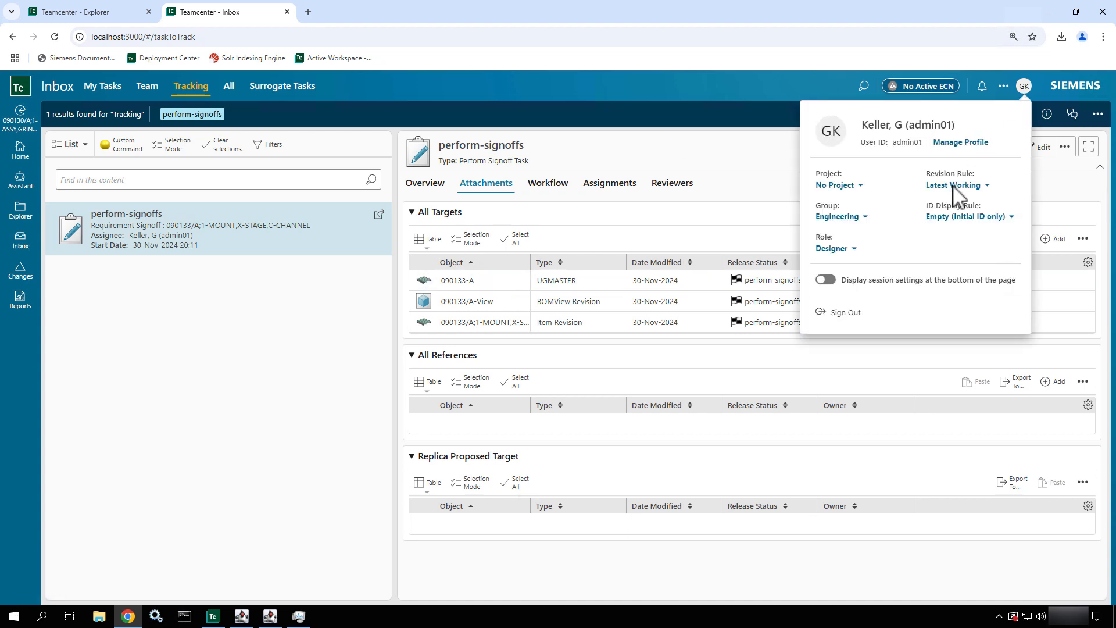
{"action": "left_click", "coordinate": [848, 314]}
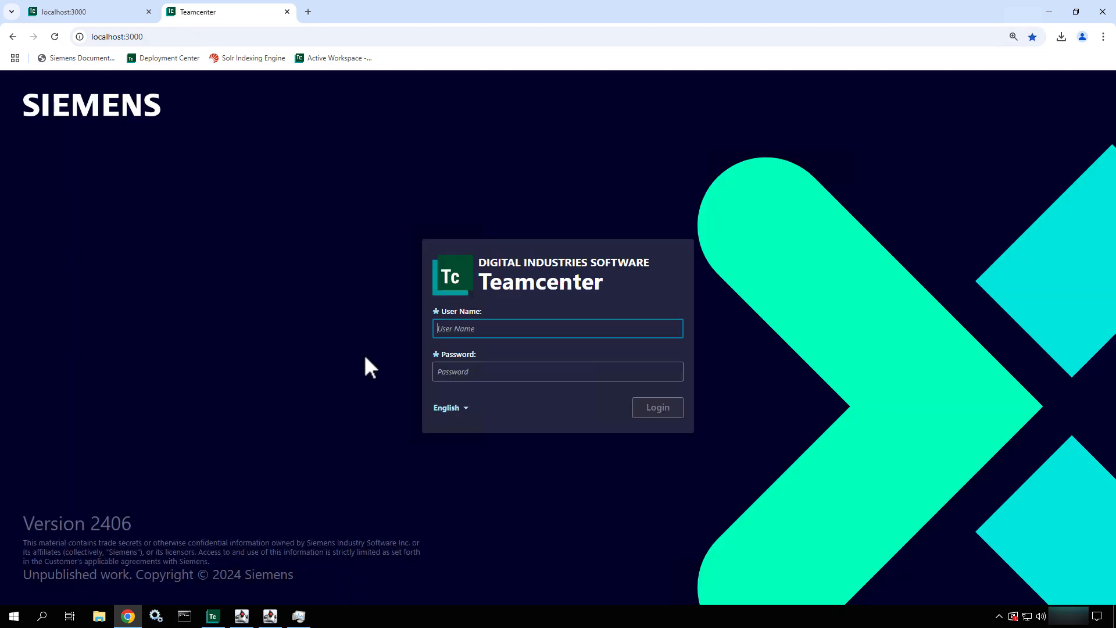
{"action": "type", "text": "admin02"}
{"action": "key", "text": "Tab"}
{"action": "type", "text": "a"}
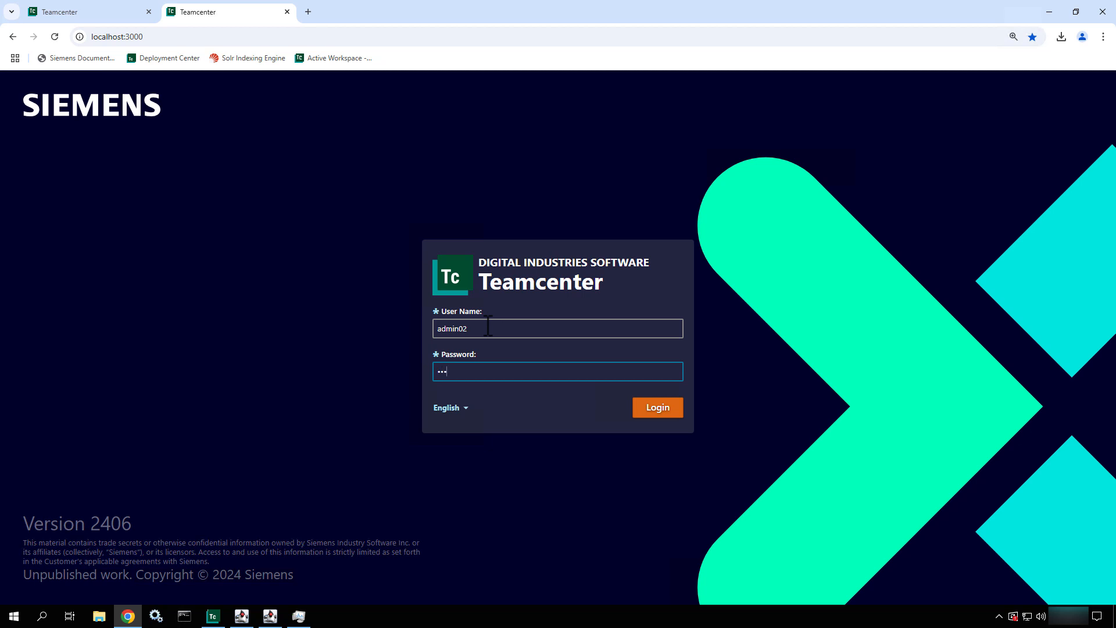
{"action": "type", "text": "dmin02"}
{"action": "key", "text": "Return"}
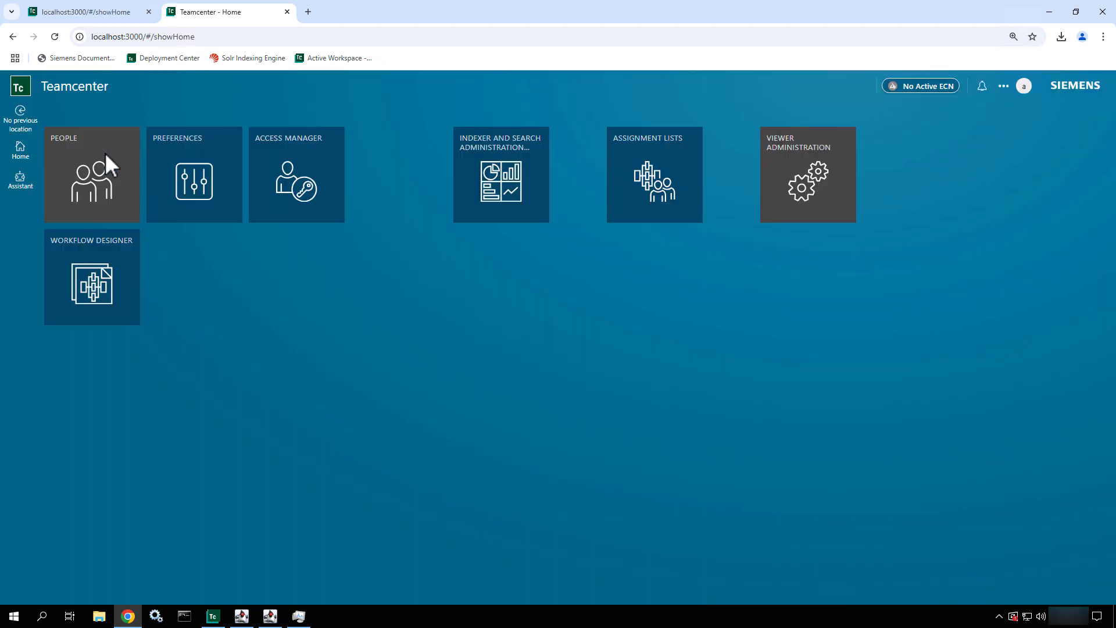
- Switch the session's workspace to Author
{"action": "left_click", "coordinate": [1024, 89]}
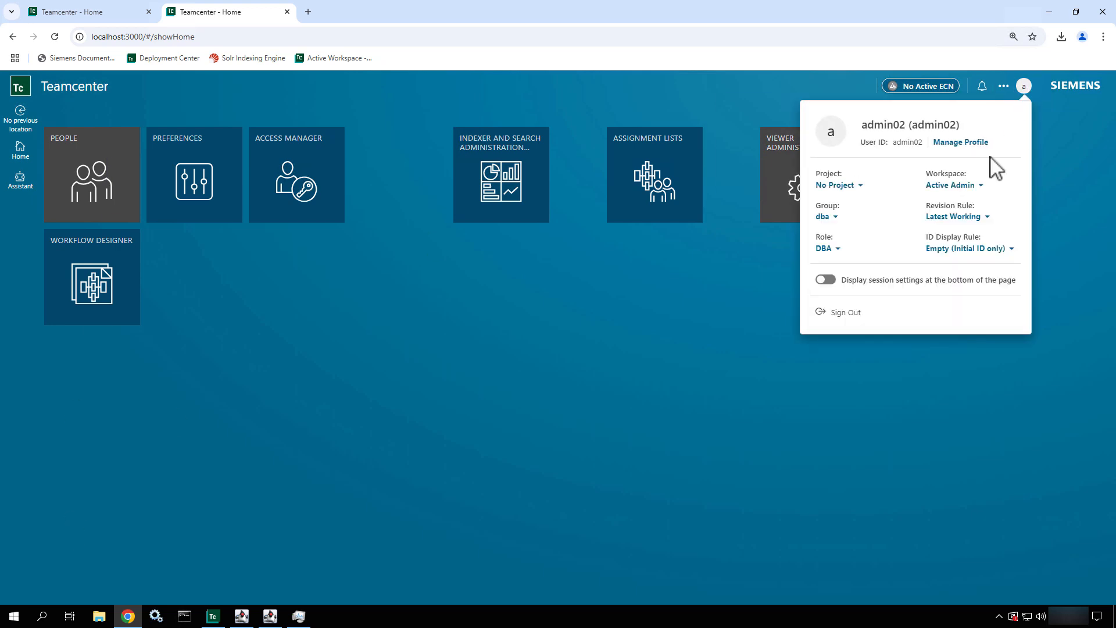
{"action": "left_click", "coordinate": [930, 191]}
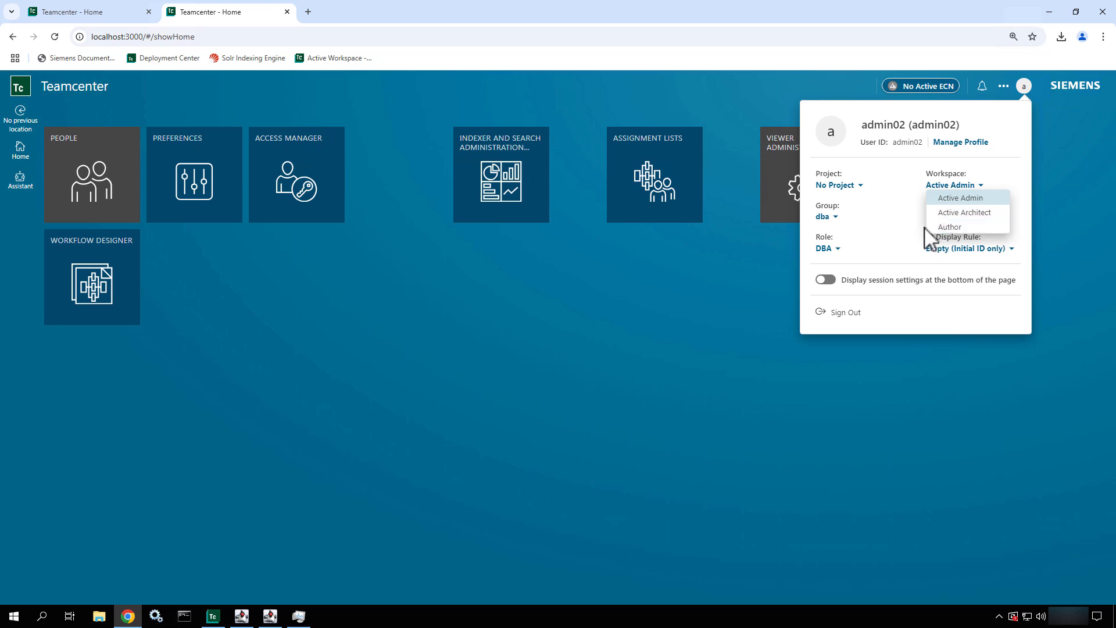
{"action": "left_click", "coordinate": [940, 228]}
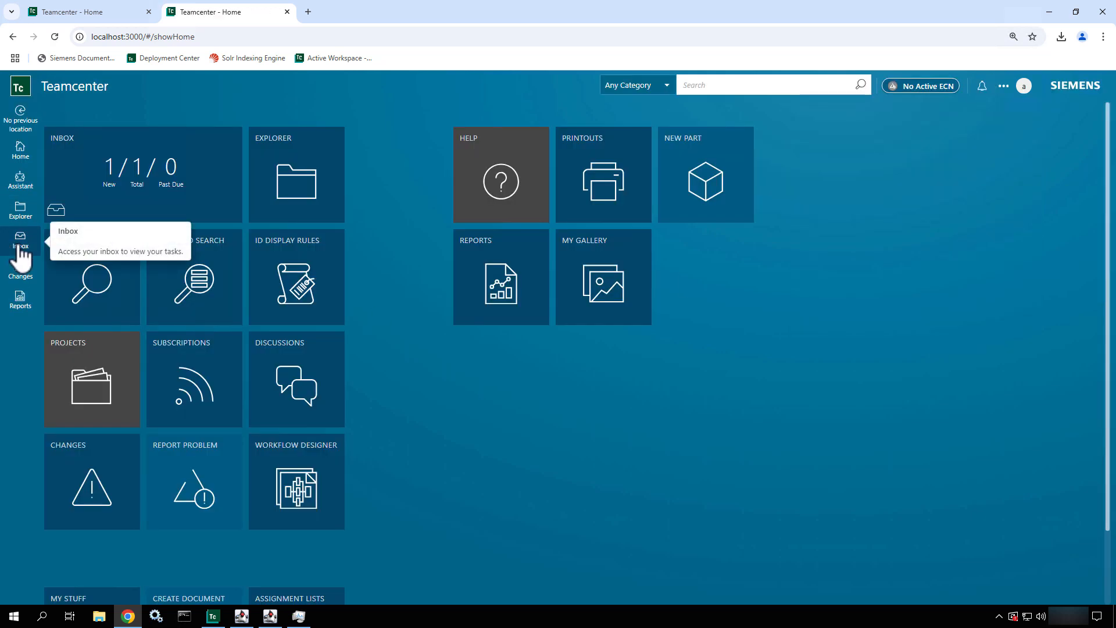
- Open the perform-signoffs task for mount 090133 from the reviewer's inbox
{"action": "left_click", "coordinate": [18, 244]}
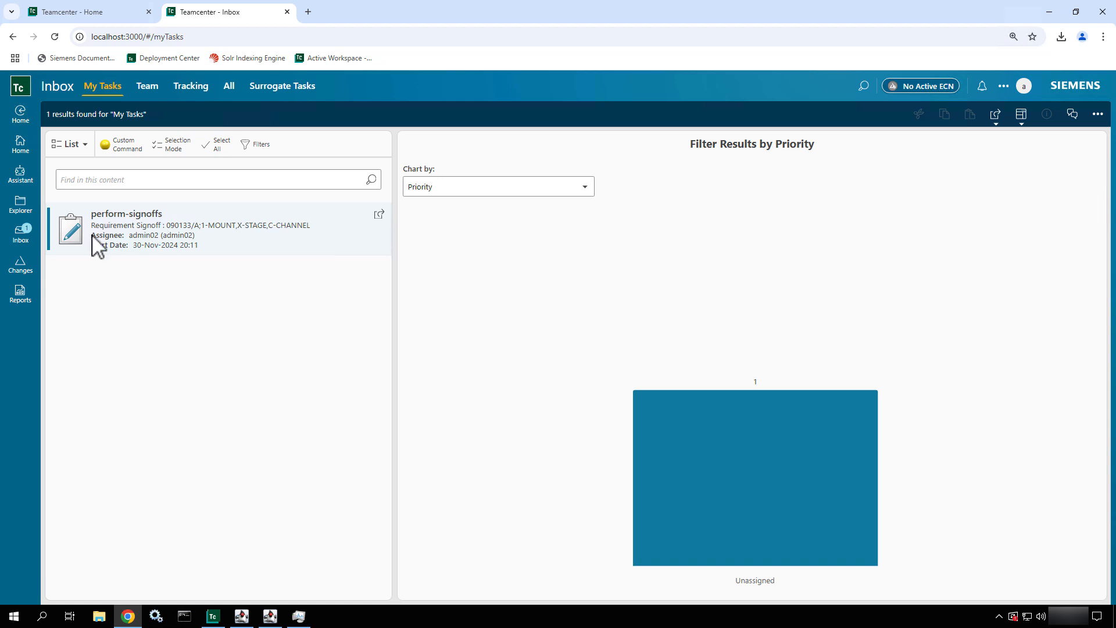
{"action": "left_click", "coordinate": [27, 152]}
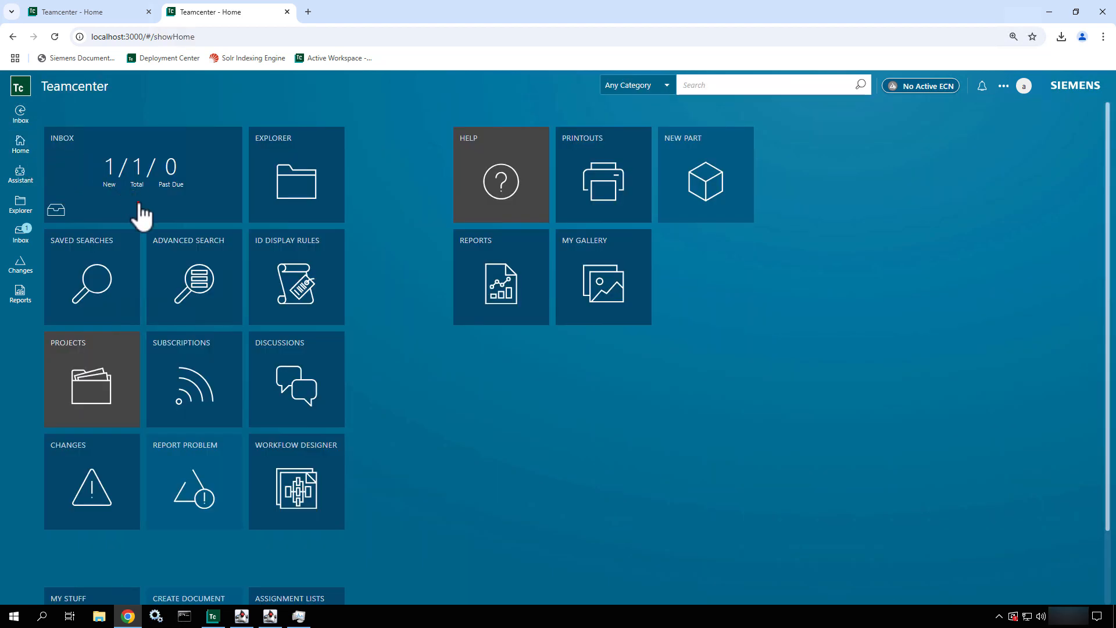
{"action": "left_click", "coordinate": [26, 237]}
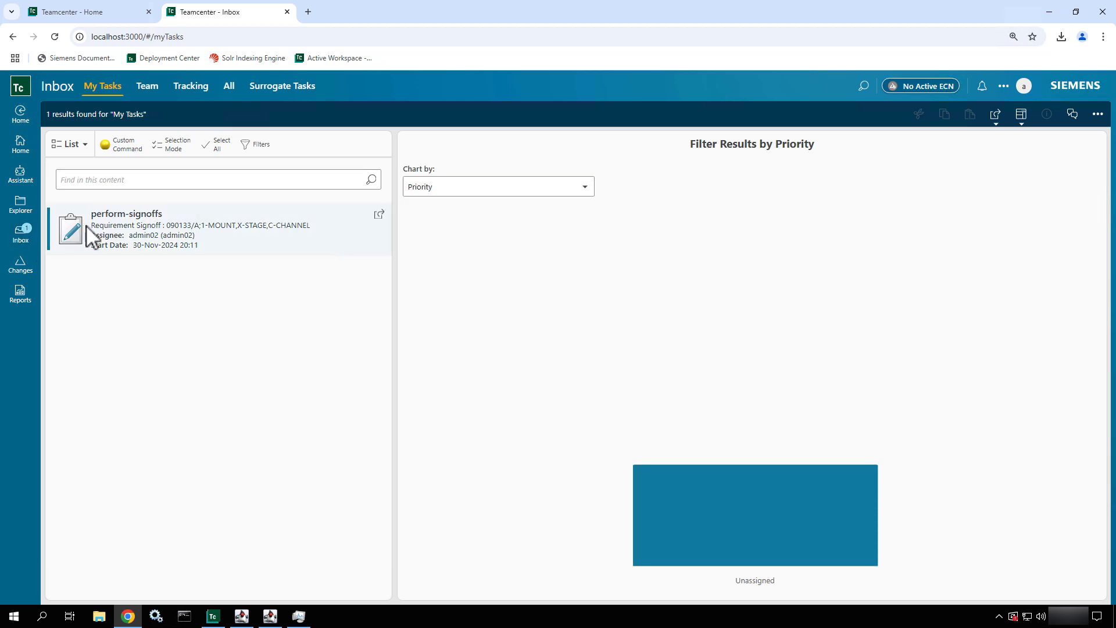
{"action": "left_click", "coordinate": [154, 225]}
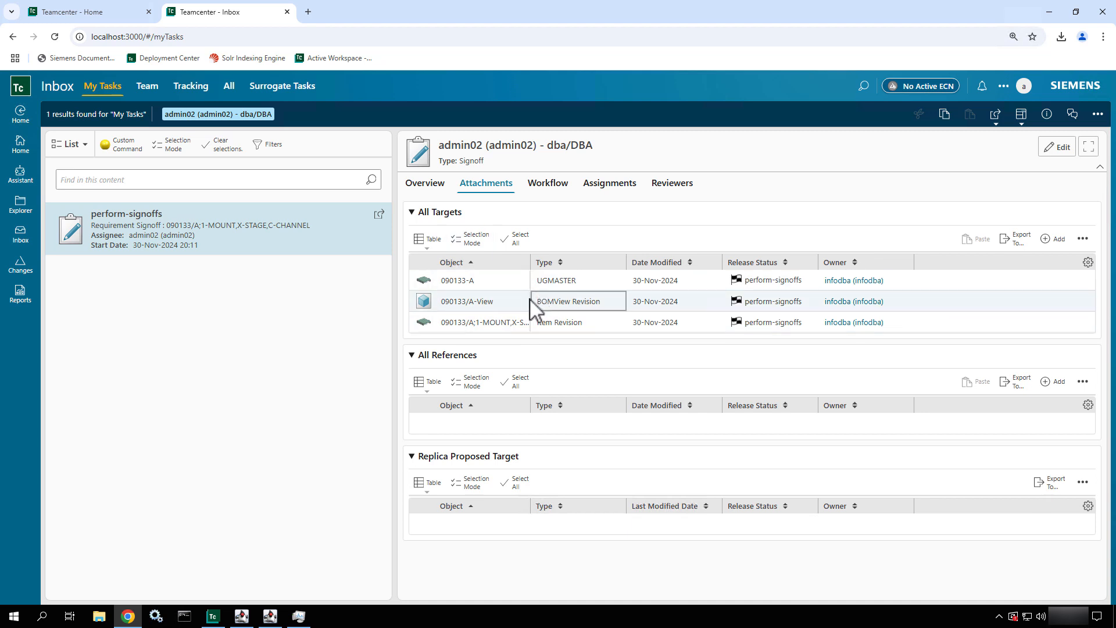
- Review the signoff task's overview, attached targets and workflow diagram
{"action": "left_click", "coordinate": [437, 194]}
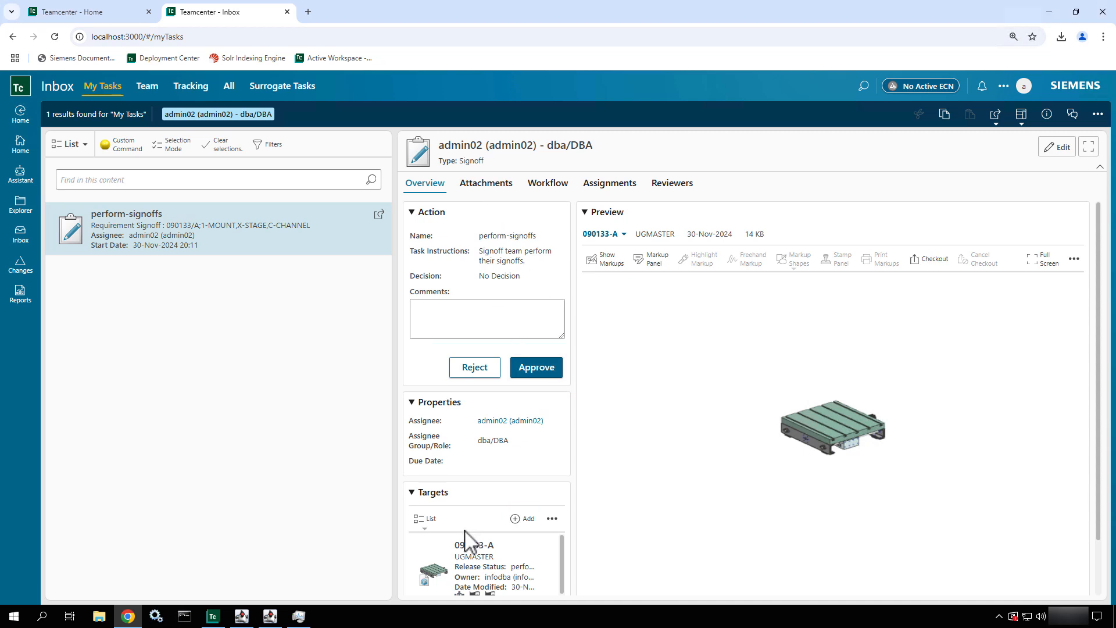
{"action": "left_click", "coordinate": [484, 187]}
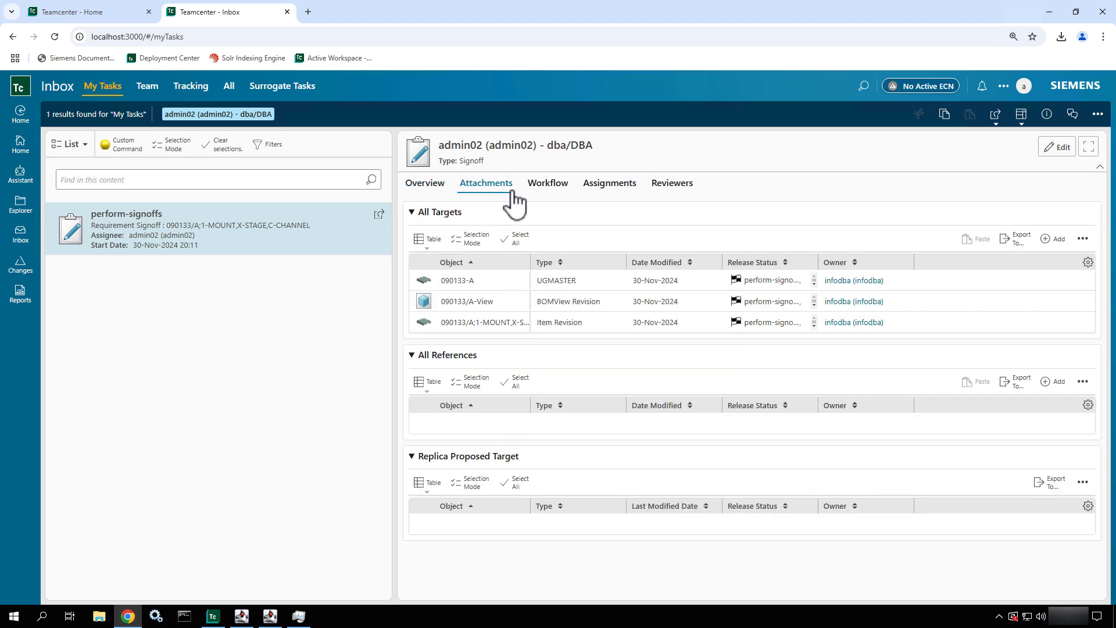
{"action": "left_click", "coordinate": [515, 310]}
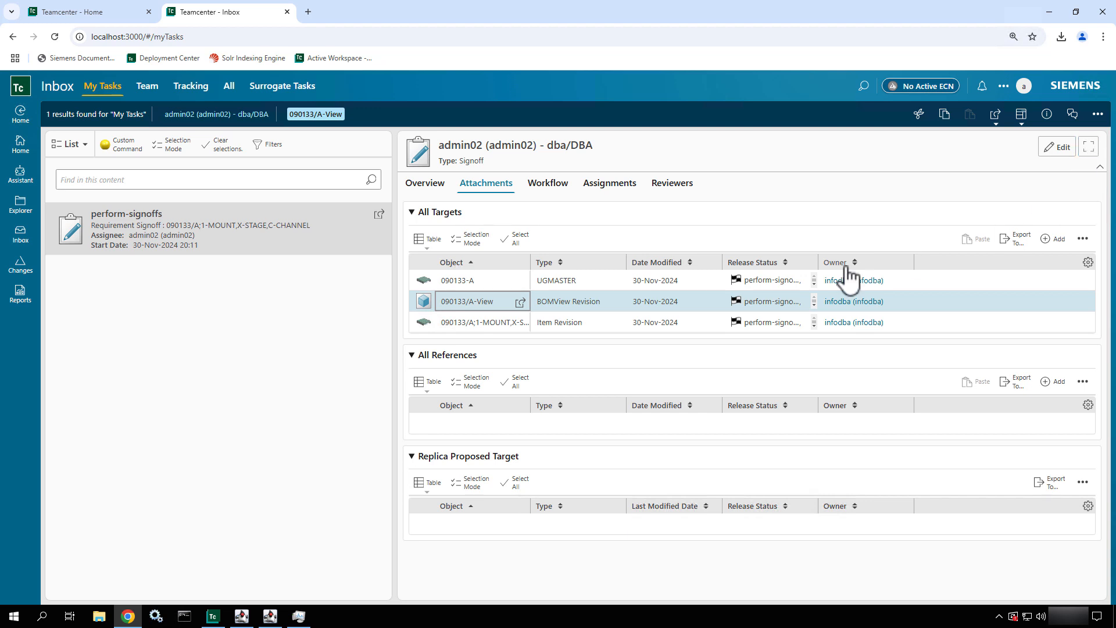
{"action": "left_click", "coordinate": [426, 185]}
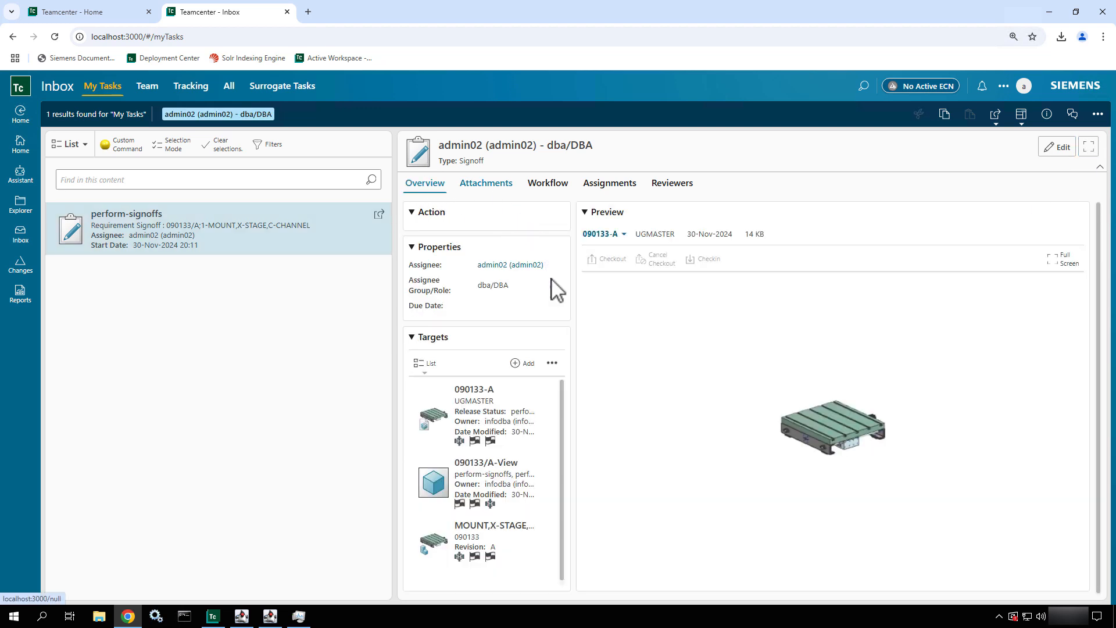
{"action": "left_click", "coordinate": [545, 185]}
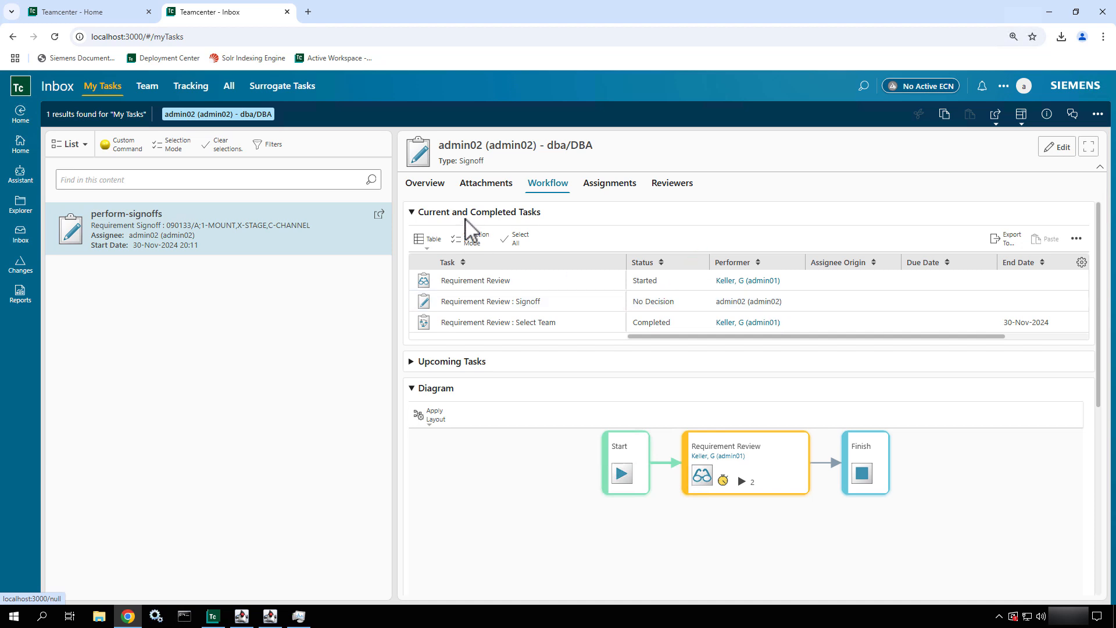
- Approve the perform-signoffs task for mount 090133 with the comment "I approved!"
{"action": "left_click", "coordinate": [425, 189]}
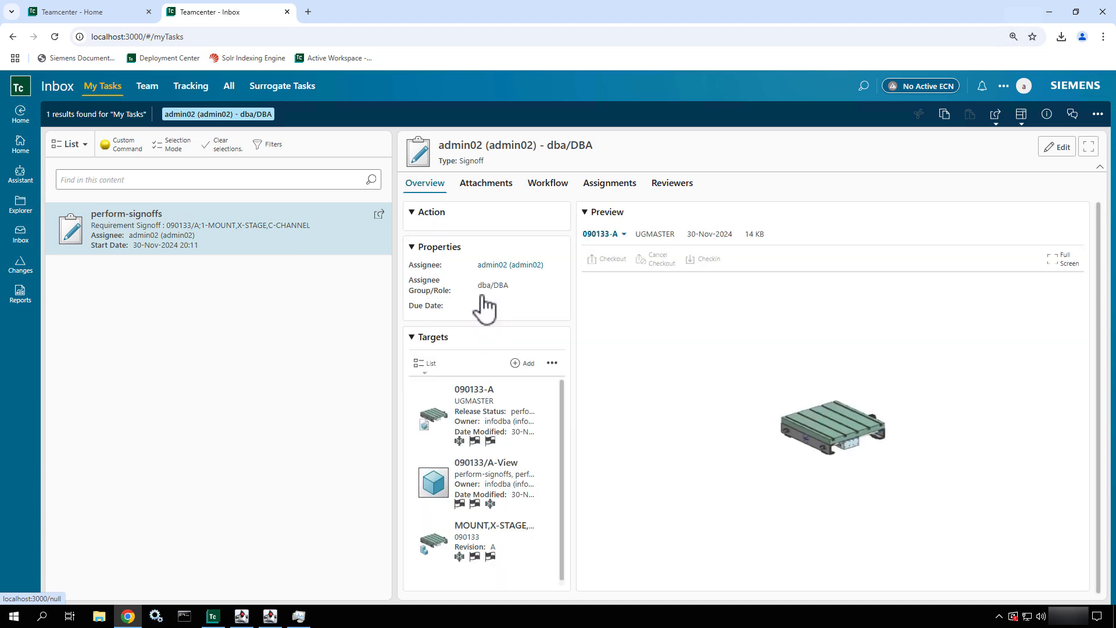
{"action": "left_click", "coordinate": [533, 319]}
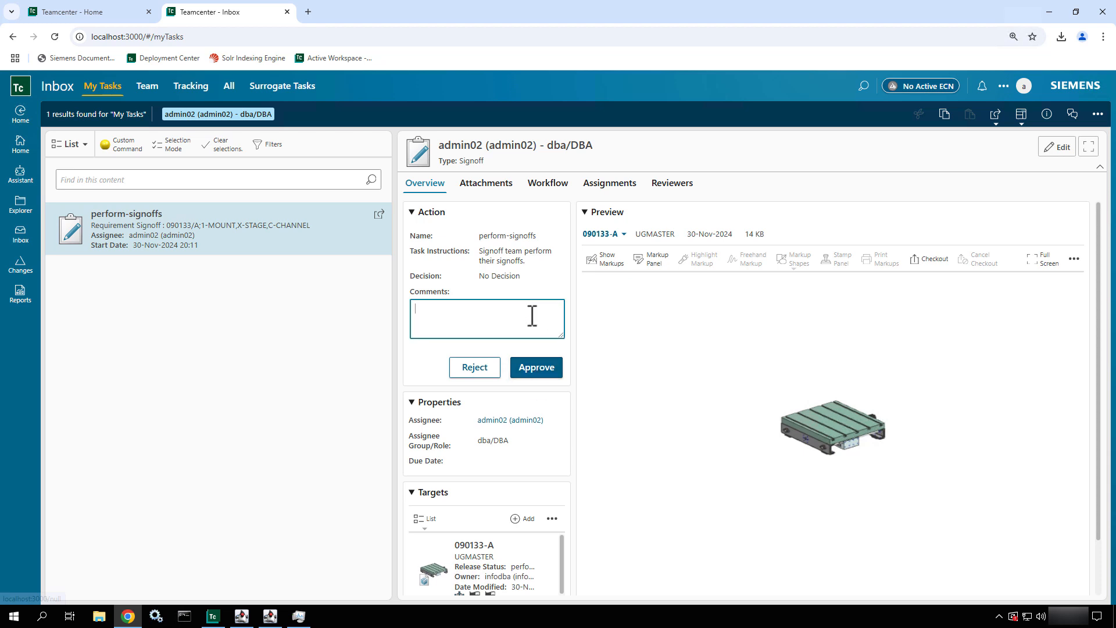
{"action": "type", "text": "I approved!"}
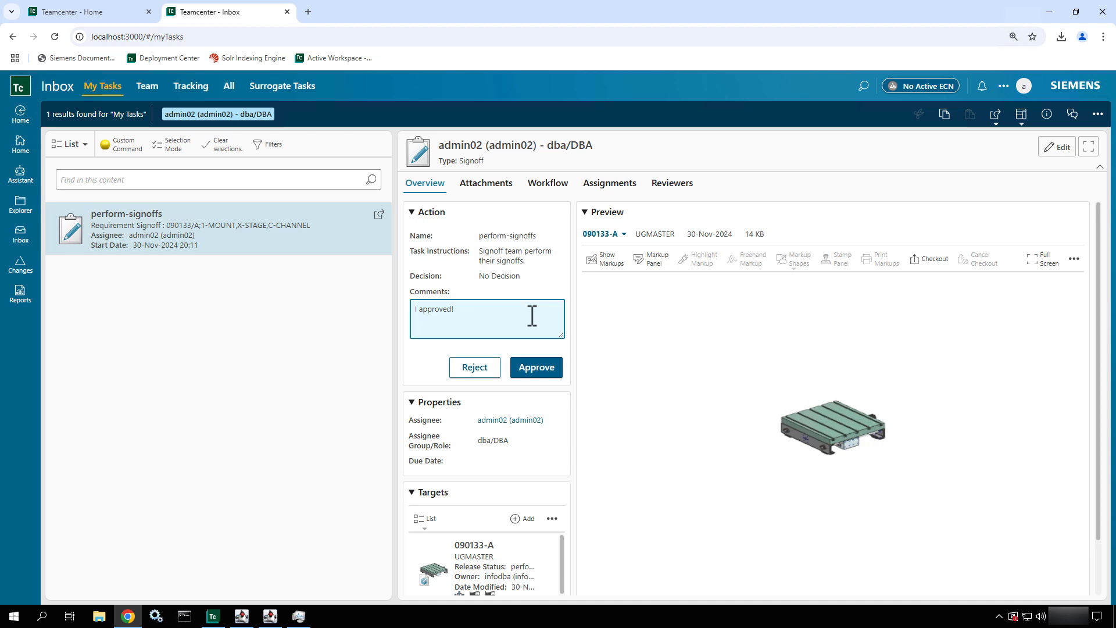
{"action": "left_click", "coordinate": [535, 372]}
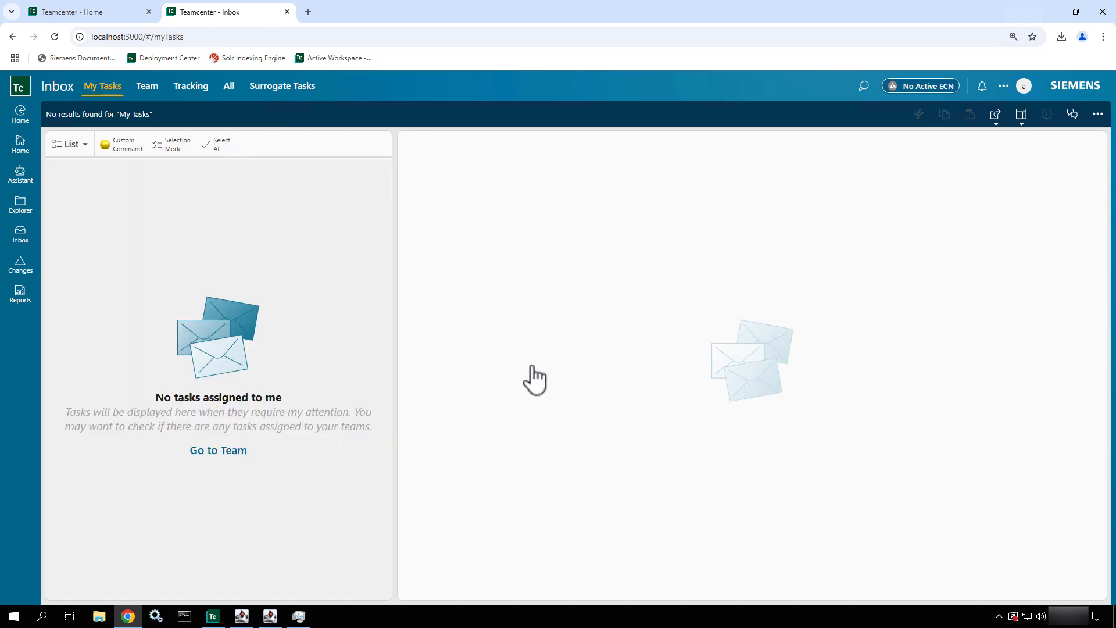
- Return to the home page and search all categories for 090
{"action": "left_click", "coordinate": [14, 125]}
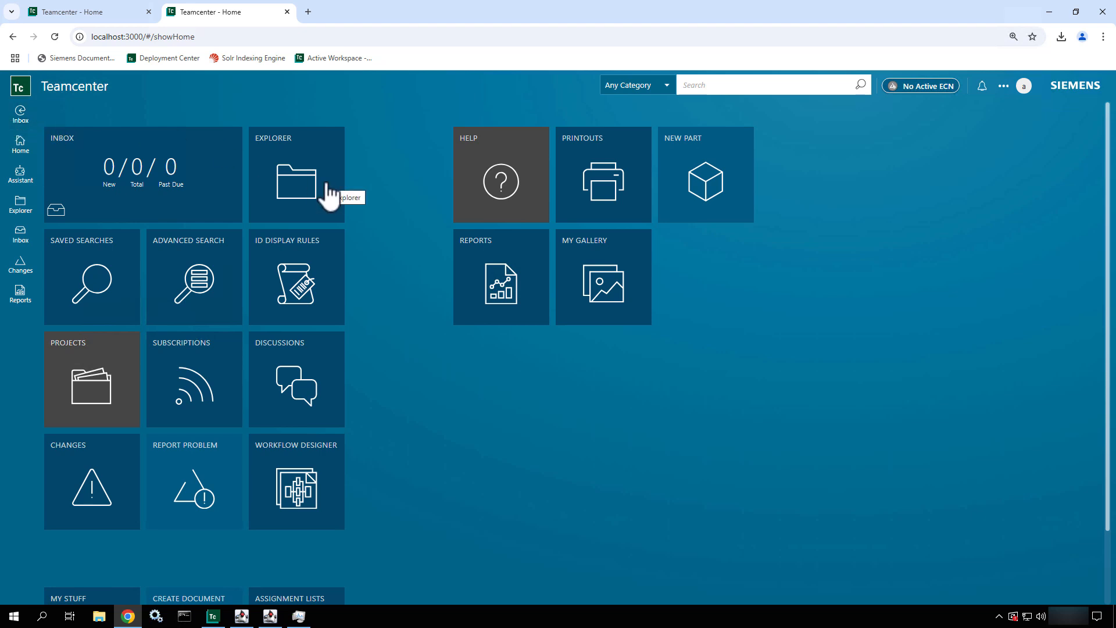
{"action": "left_click", "coordinate": [773, 86]}
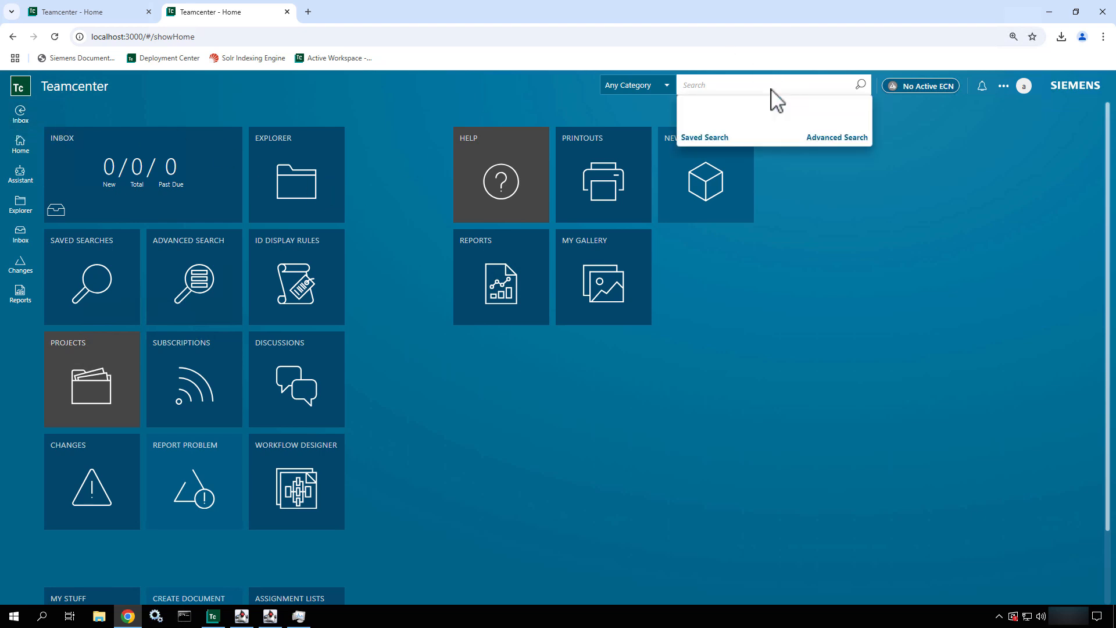
{"action": "type", "text": "090"}
{"action": "key", "text": "Return"}
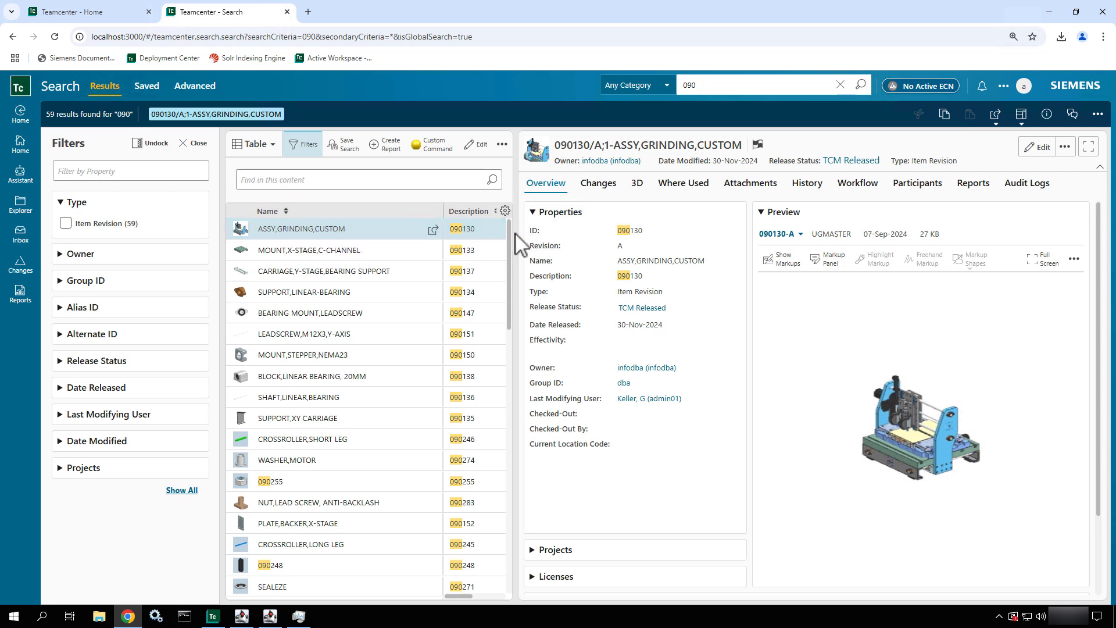
{"action": "left_click", "coordinate": [1106, 116]}
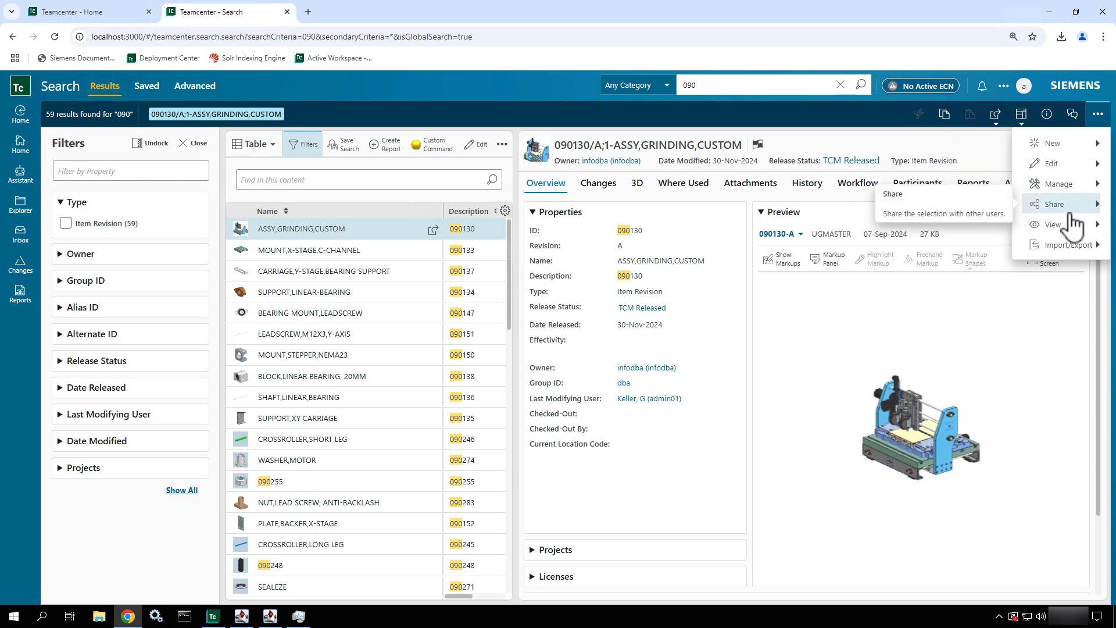
{"action": "left_click", "coordinate": [1070, 147]}
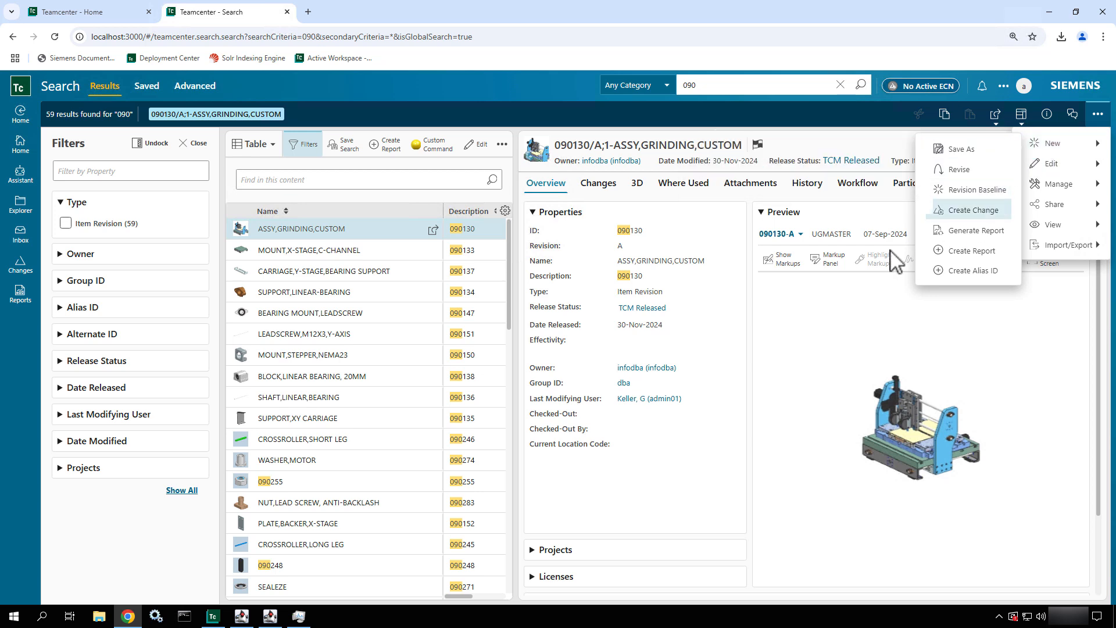
{"action": "left_click", "coordinate": [850, 224]}
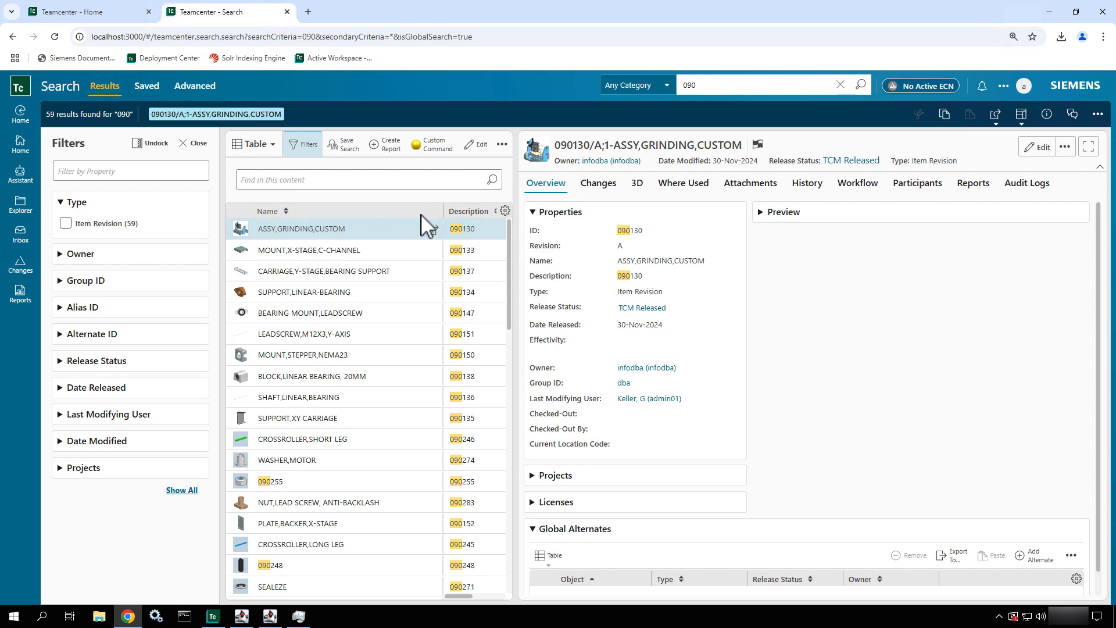
- Check where grinding assembly 090130 is used, including its structures, contexts and references
{"action": "left_click", "coordinate": [688, 185]}
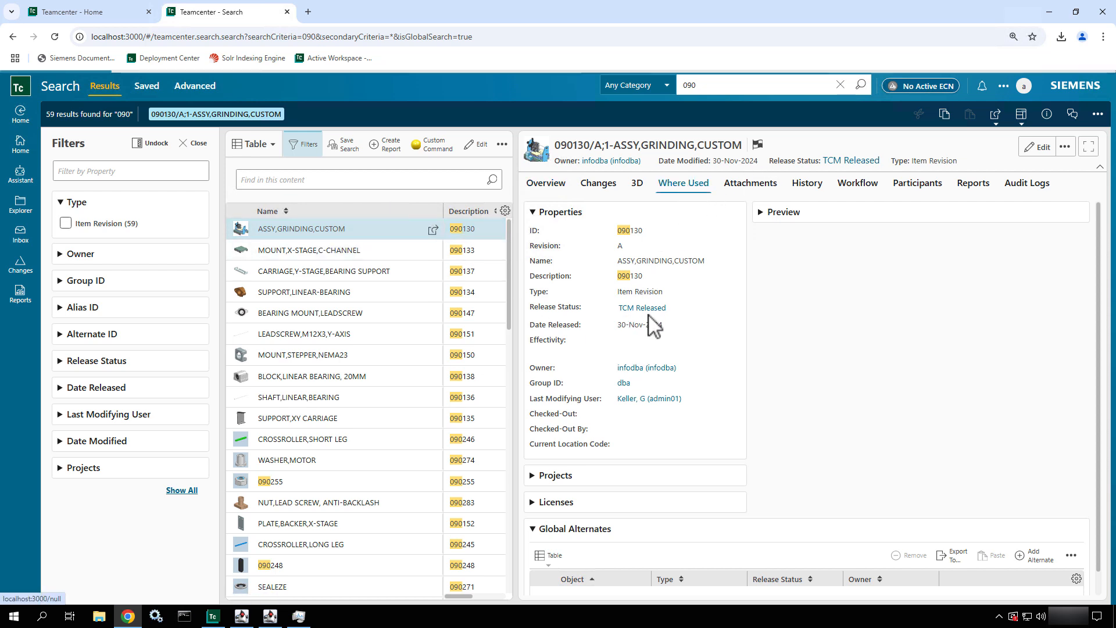
{"action": "scroll", "coordinate": [602, 535], "scroll_direction": "down", "scroll_amount": 1}
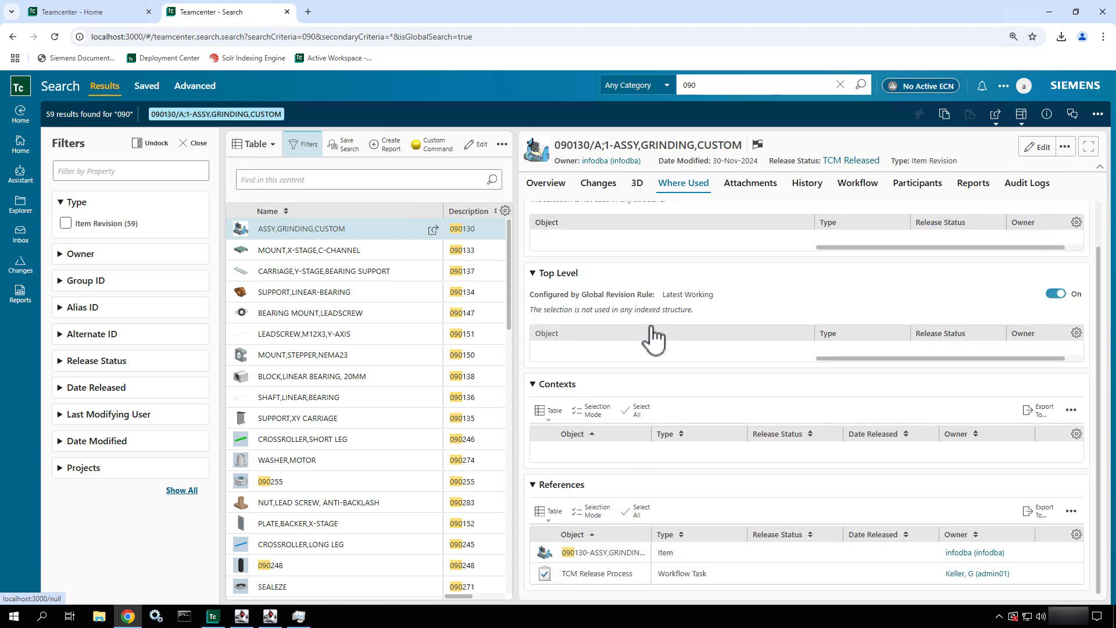
{"action": "scroll", "coordinate": [652, 336], "scroll_direction": "up", "scroll_amount": 1}
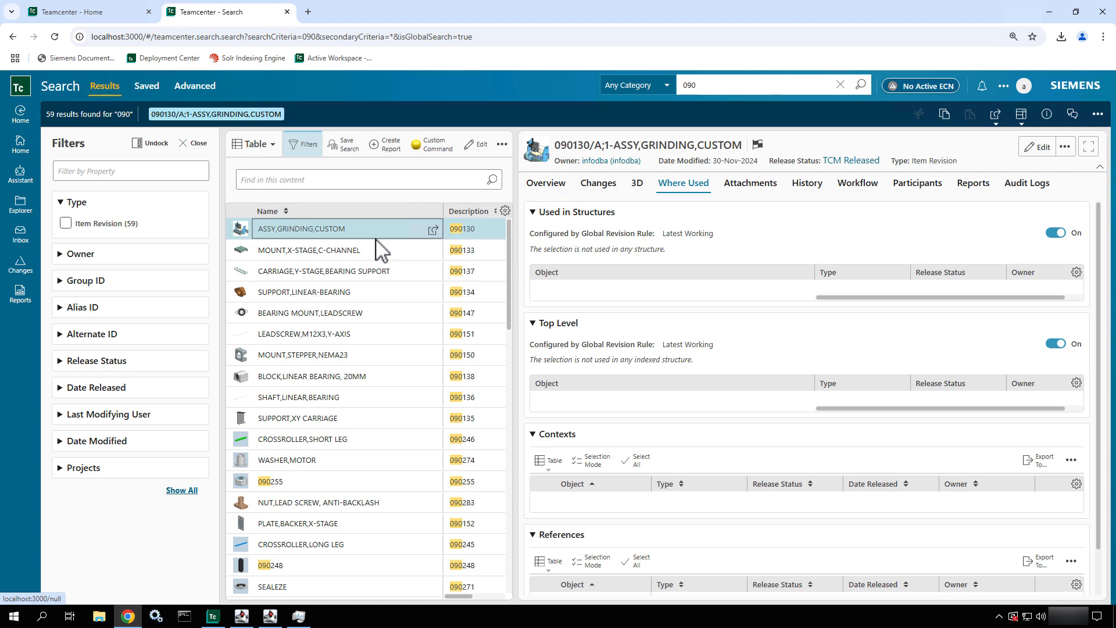
- Open grinding assembly 090130, expand the X-Y cutting head 090132, and select mount 090133 in its structure
{"action": "left_click", "coordinate": [434, 230]}
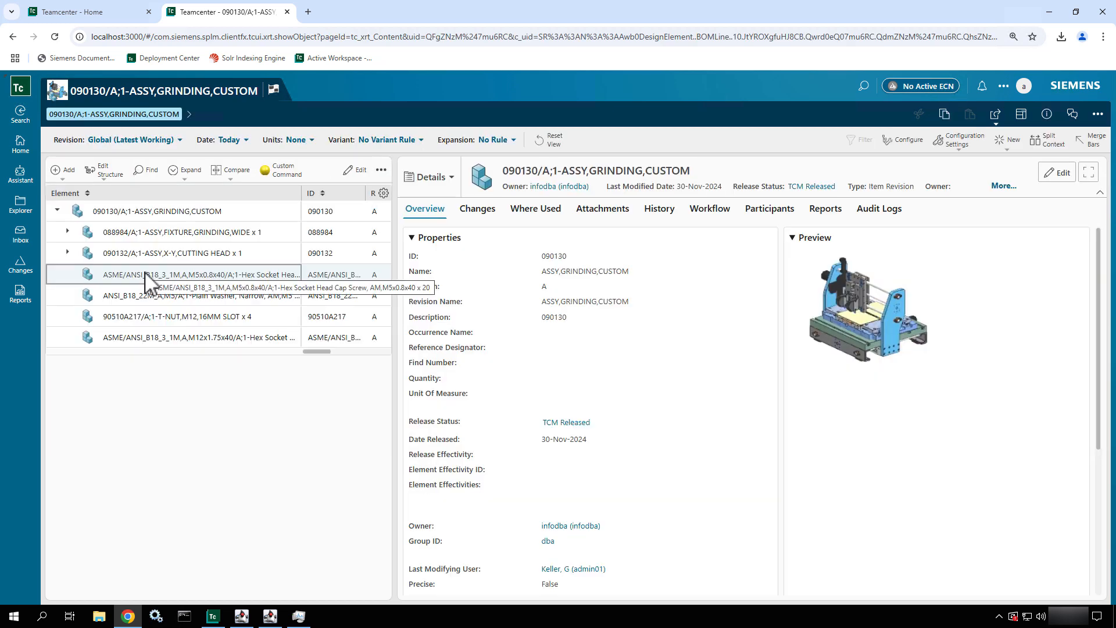
{"action": "left_click", "coordinate": [68, 252]}
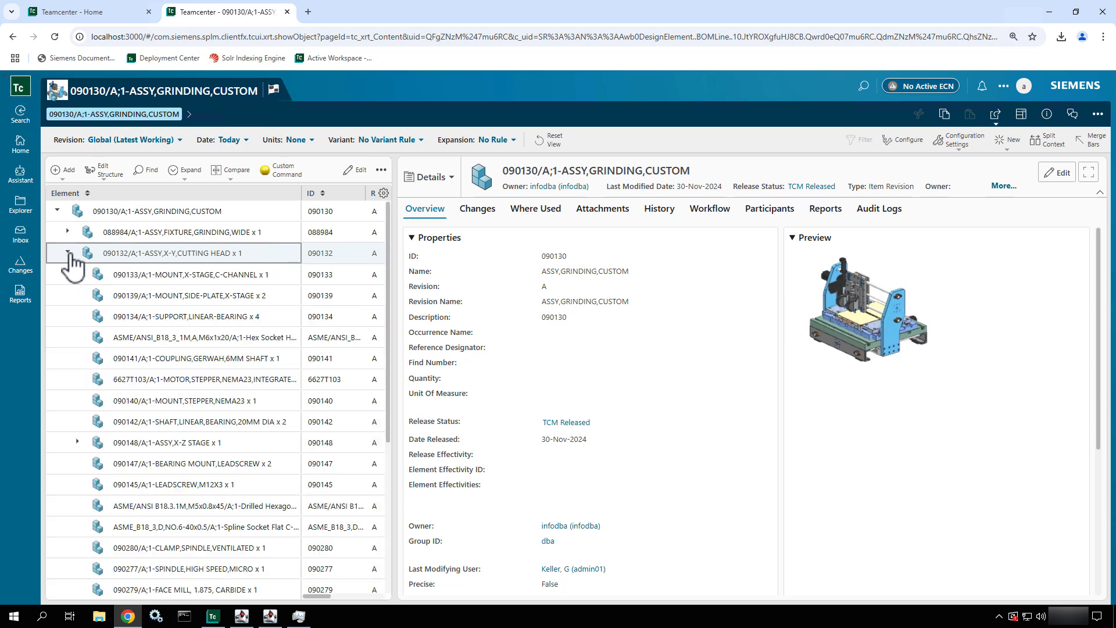
{"action": "left_click", "coordinate": [186, 276]}
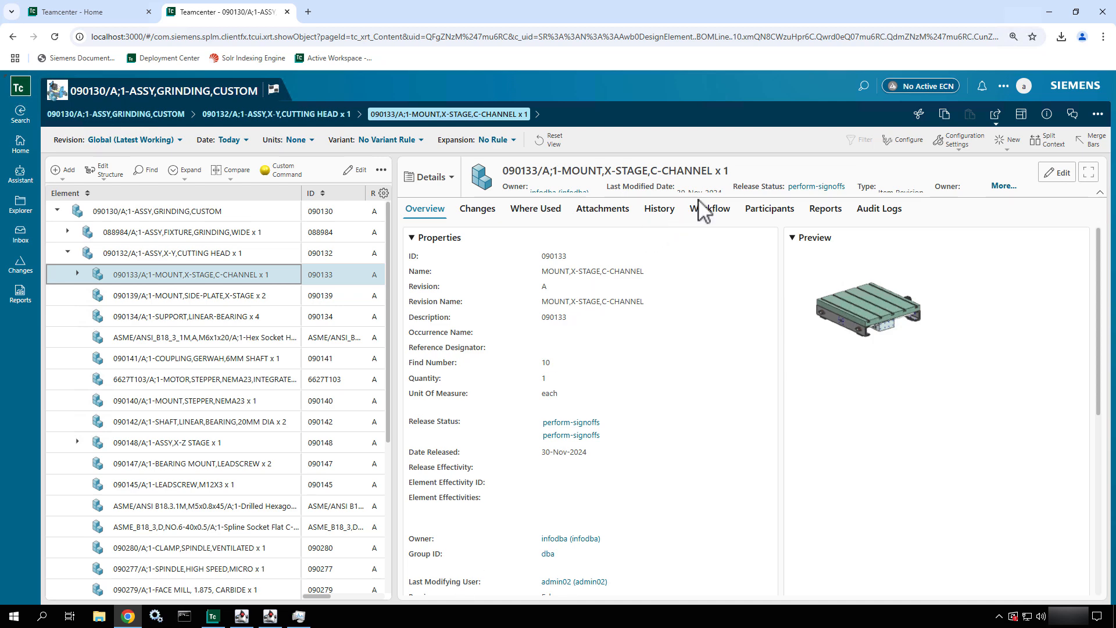
- Compare the release status of mount 090133 and cutting head 090132 in the header details and structure table
{"action": "left_click", "coordinate": [1003, 186]}
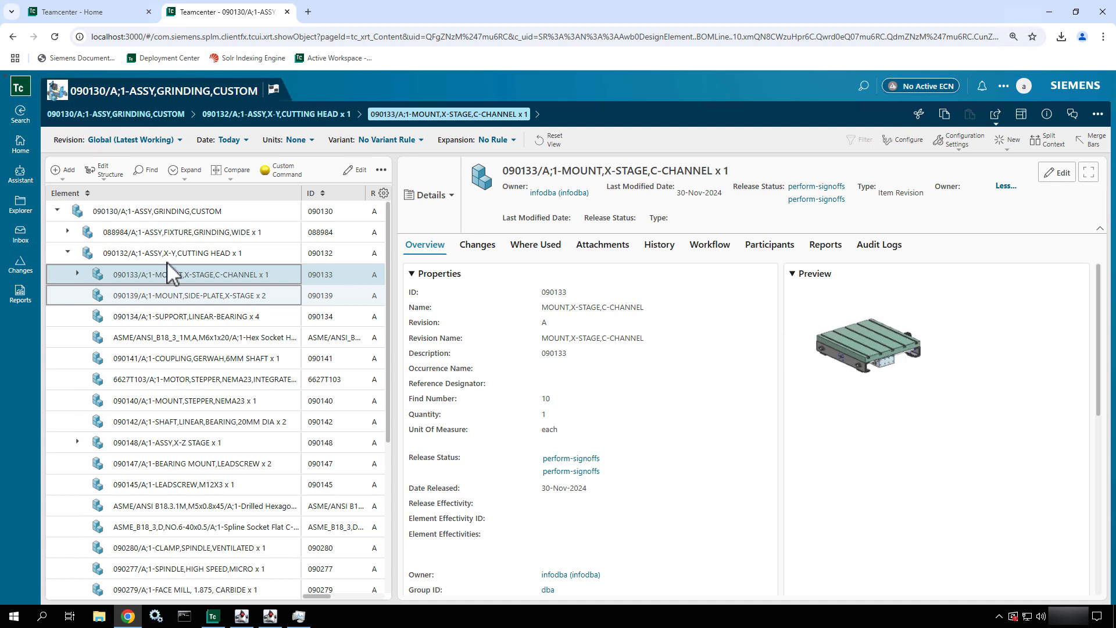
{"action": "left_click", "coordinate": [183, 252]}
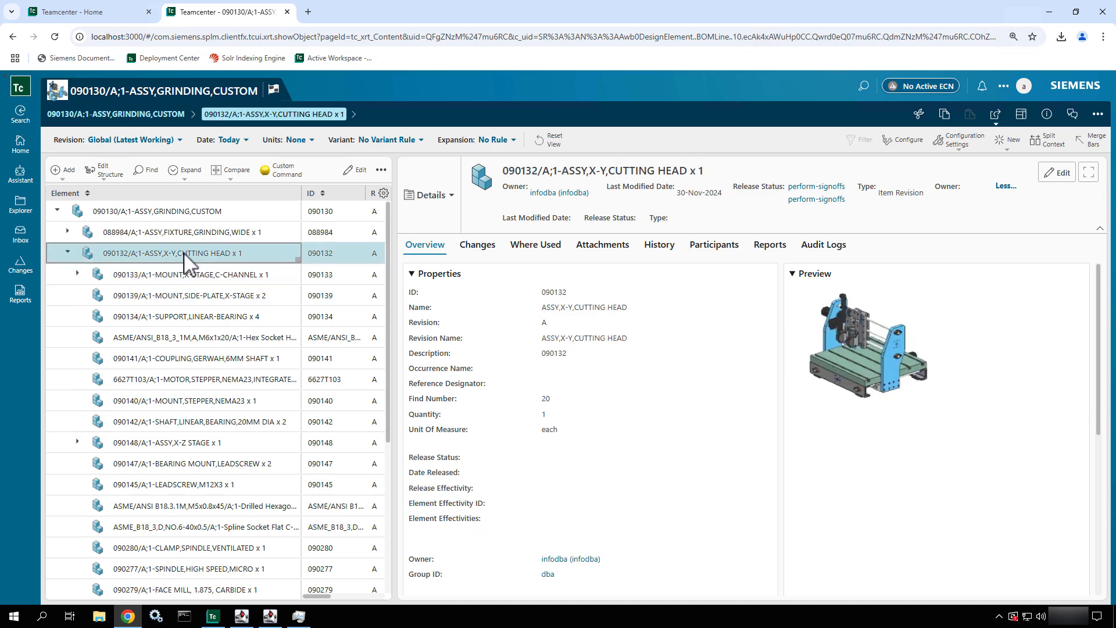
{"action": "left_click_drag", "start_coordinate": [314, 596], "coordinate": [344, 592]}
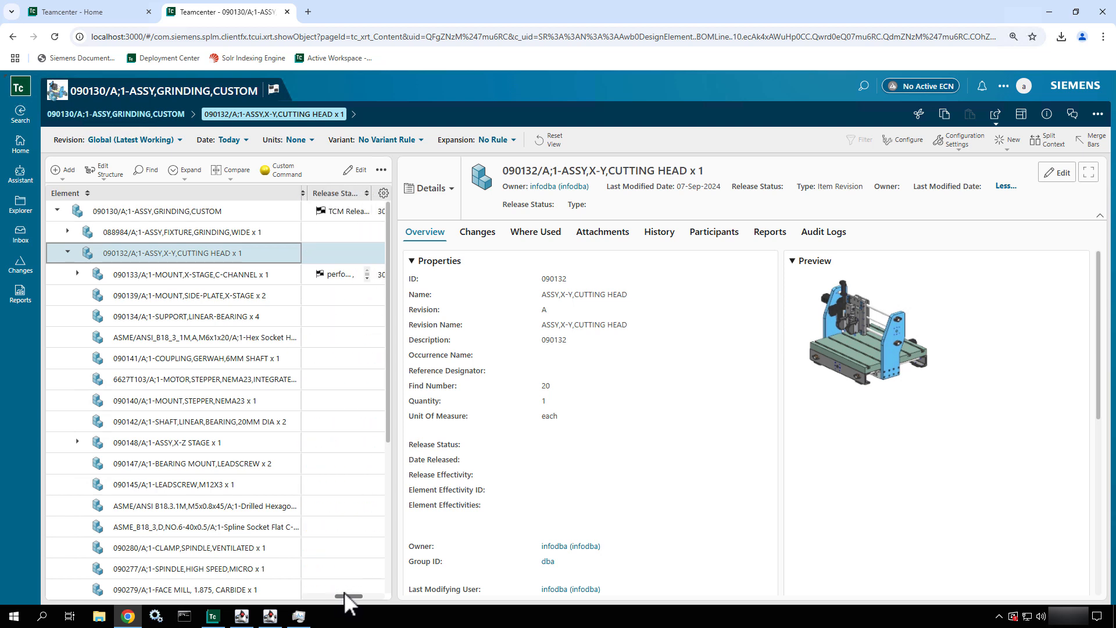
- Review the completed workflow tasks of mount 090133, including the end dates and signoff comments
{"action": "left_click", "coordinate": [178, 275]}
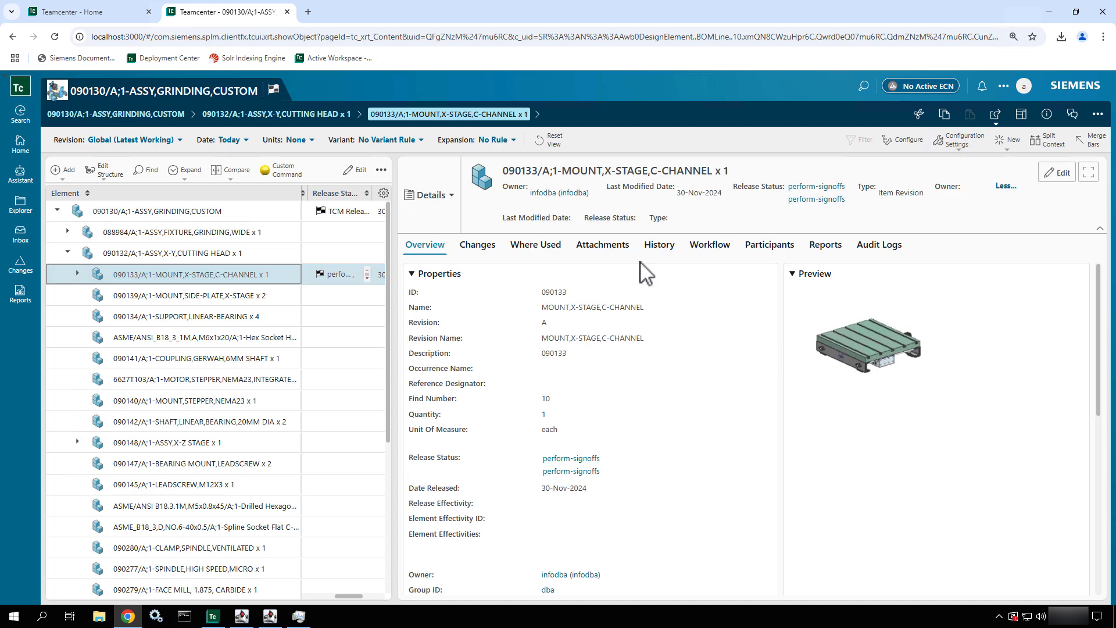
{"action": "left_click", "coordinate": [719, 245]}
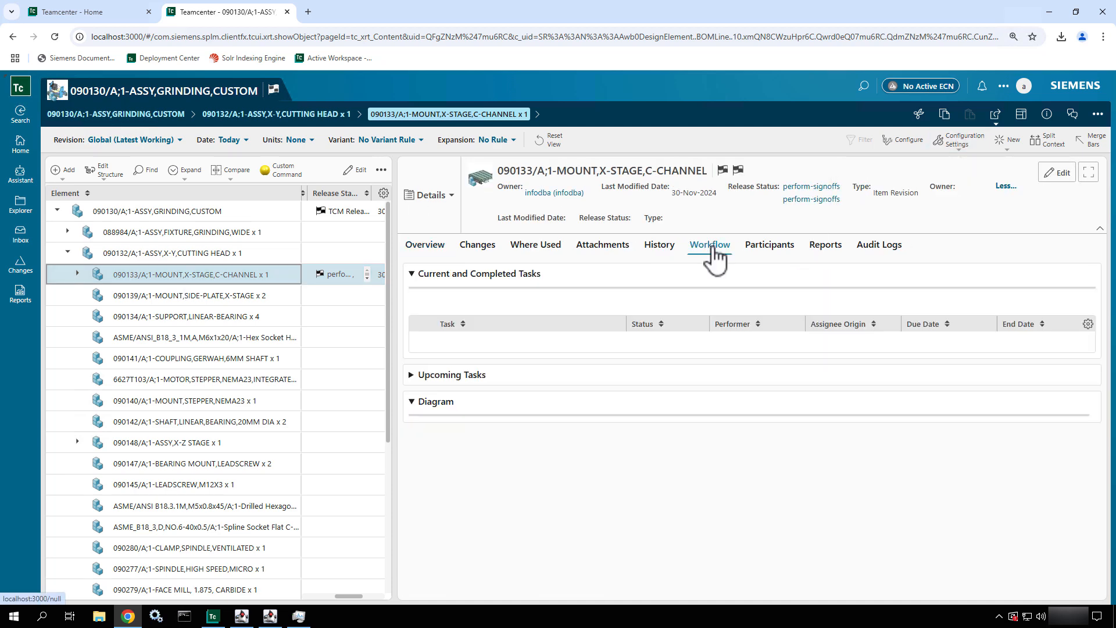
{"action": "left_click", "coordinate": [656, 371]}
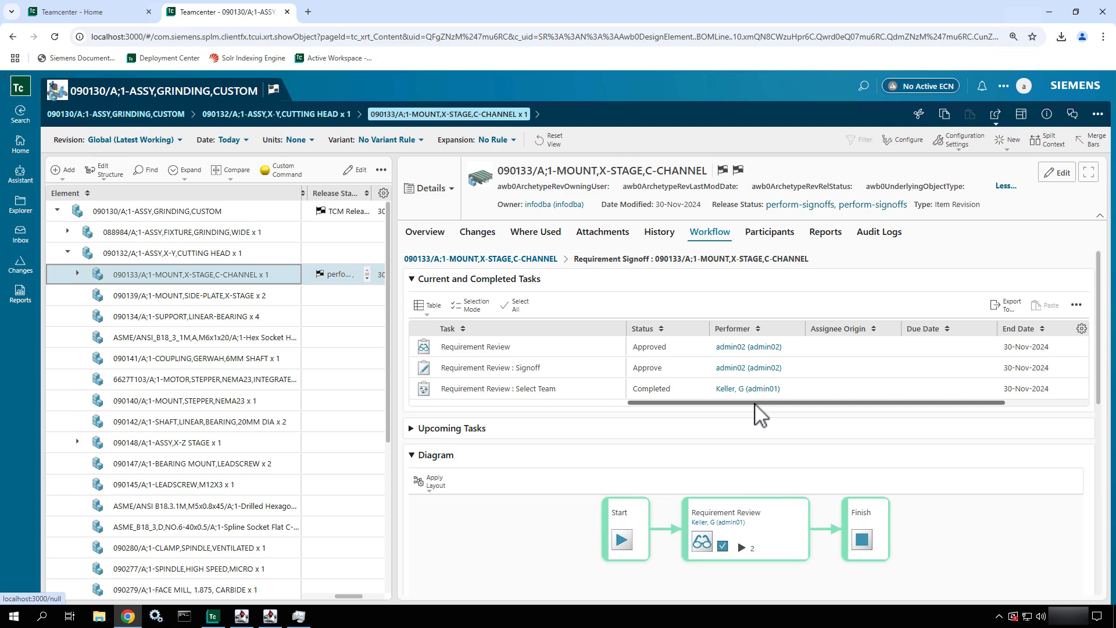
{"action": "left_click_drag", "start_coordinate": [755, 402], "coordinate": [877, 413]}
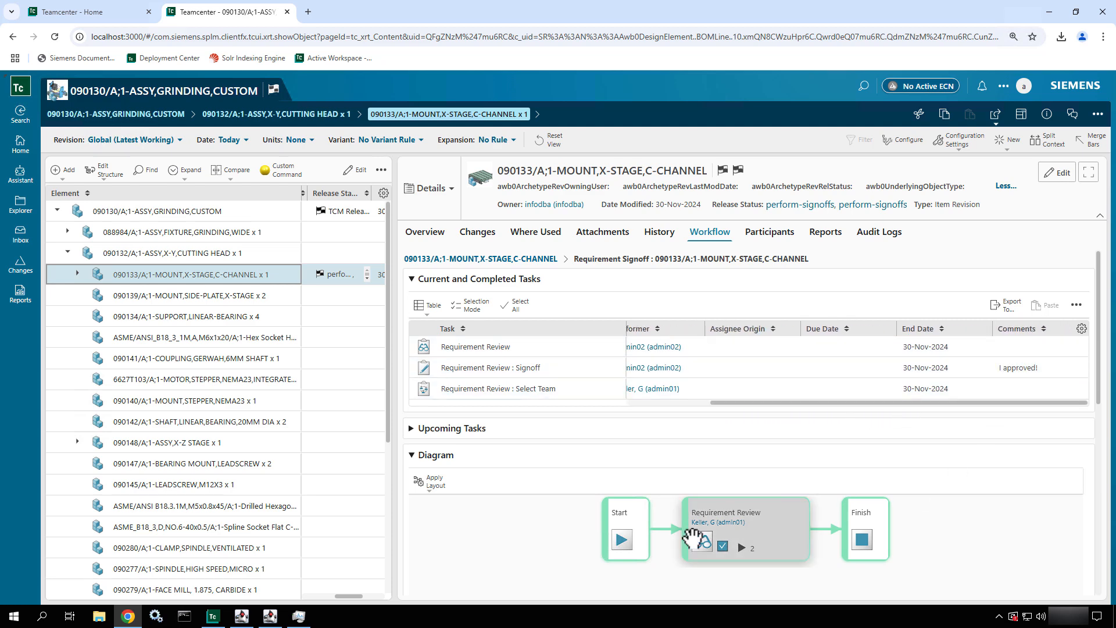
- Expand the Requirement Review task in mount 090133's workflow diagram and examine its signoff subtasks through to the finish
{"action": "left_click", "coordinate": [742, 548]}
{"action": "scroll", "coordinate": [784, 430], "scroll_direction": "down", "scroll_amount": 4}
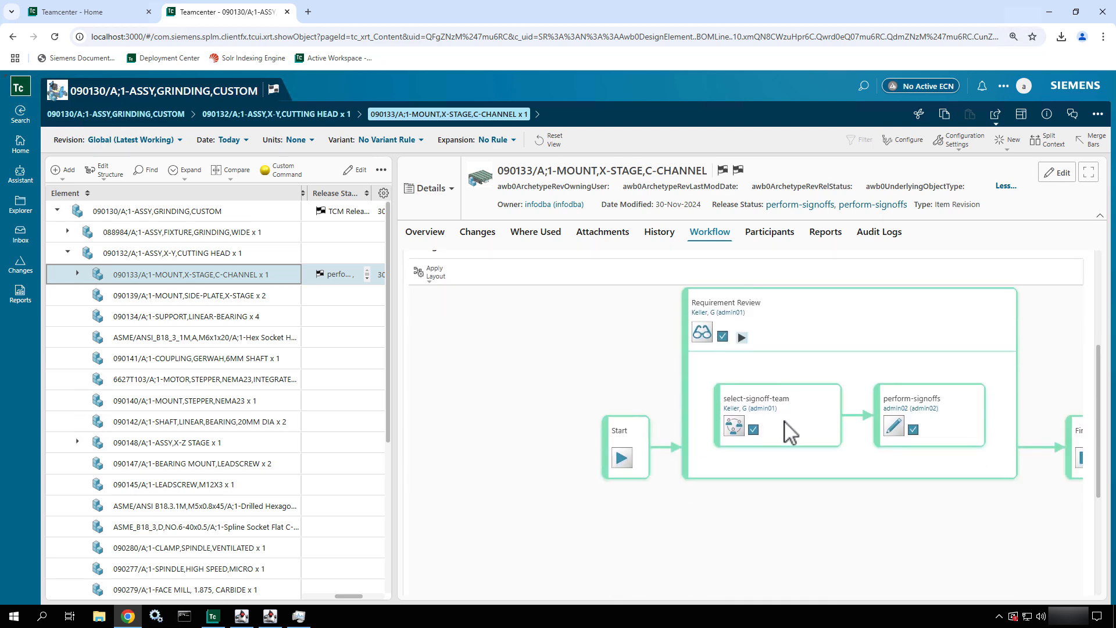
{"action": "left_click_drag", "start_coordinate": [916, 528], "coordinate": [727, 567]}
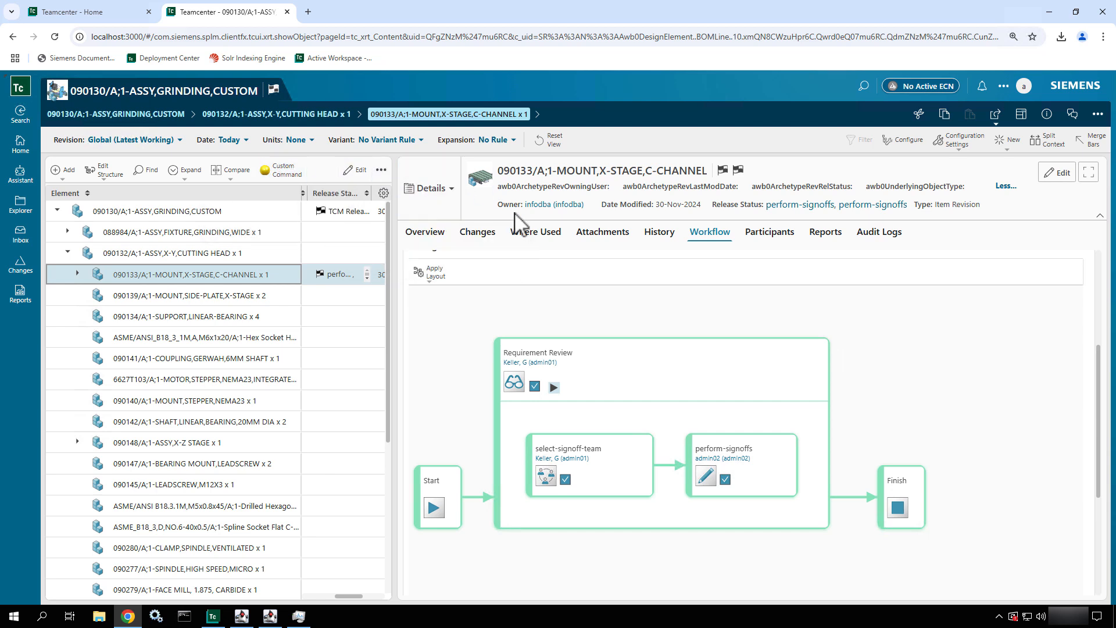
- Check the inbox for workflow tasks, covering own tasks, tracked tasks, all tasks and surrogate tasks
{"action": "left_click", "coordinate": [20, 235]}
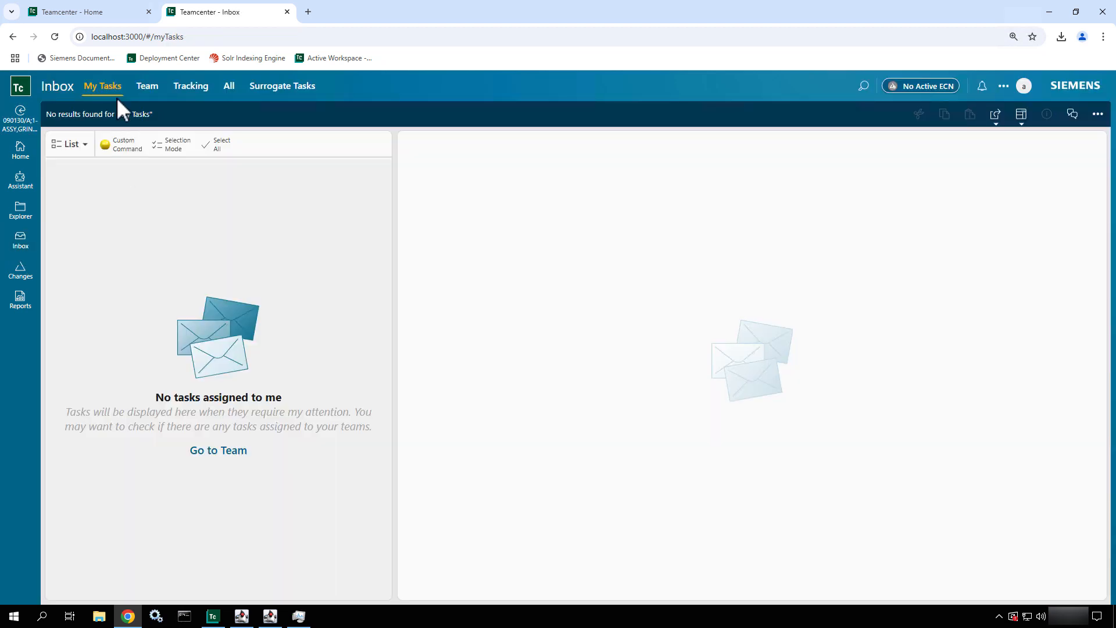
{"action": "left_click", "coordinate": [201, 86]}
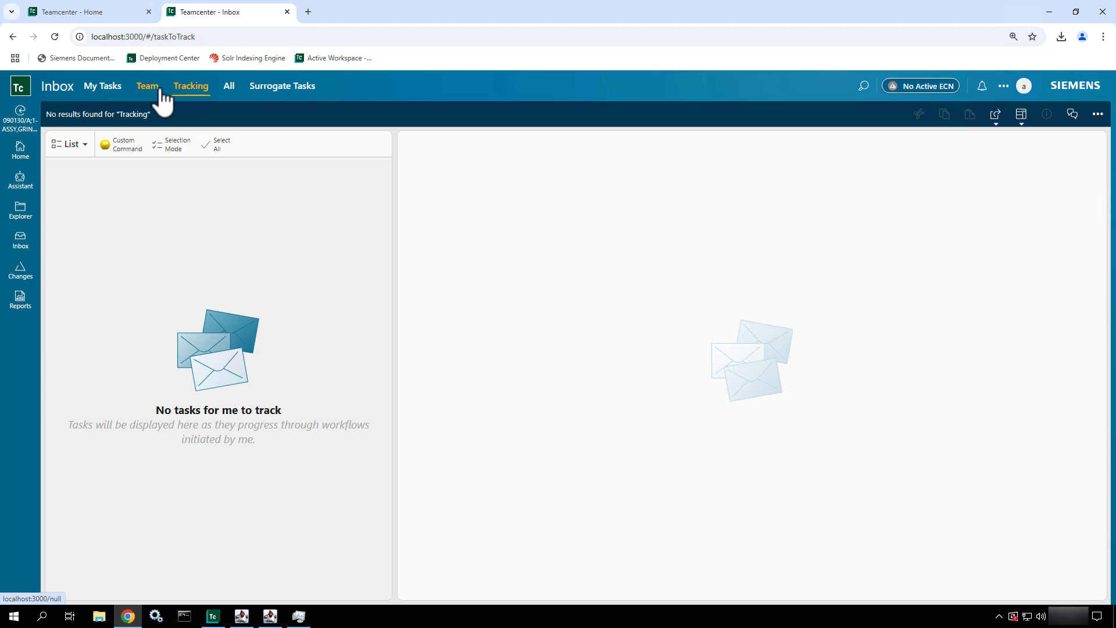
{"action": "left_click", "coordinate": [230, 89]}
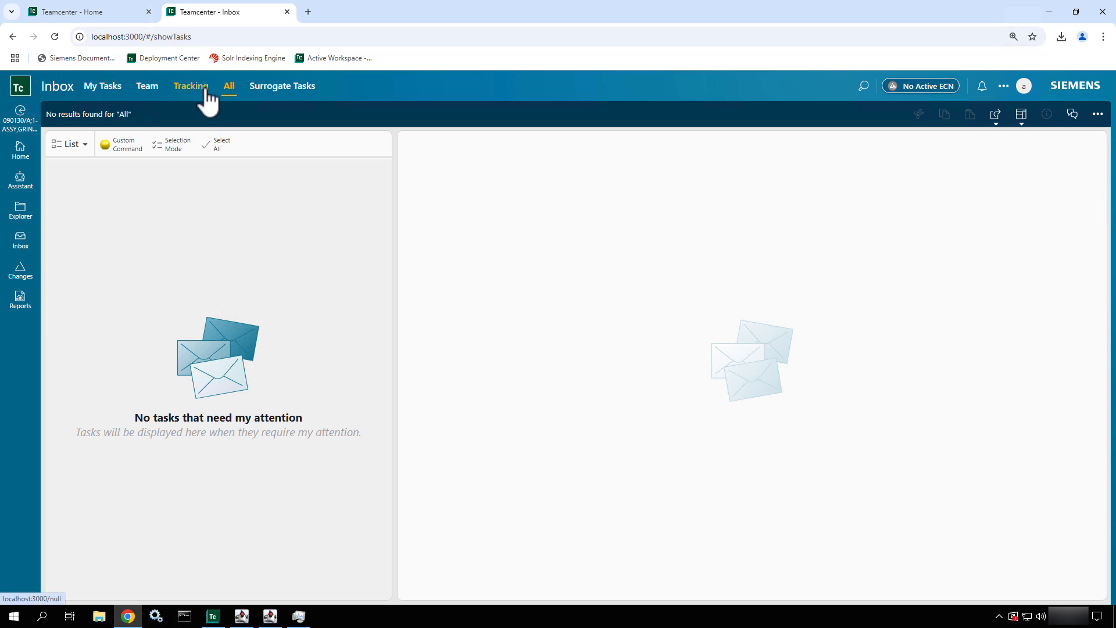
{"action": "left_click", "coordinate": [303, 90]}
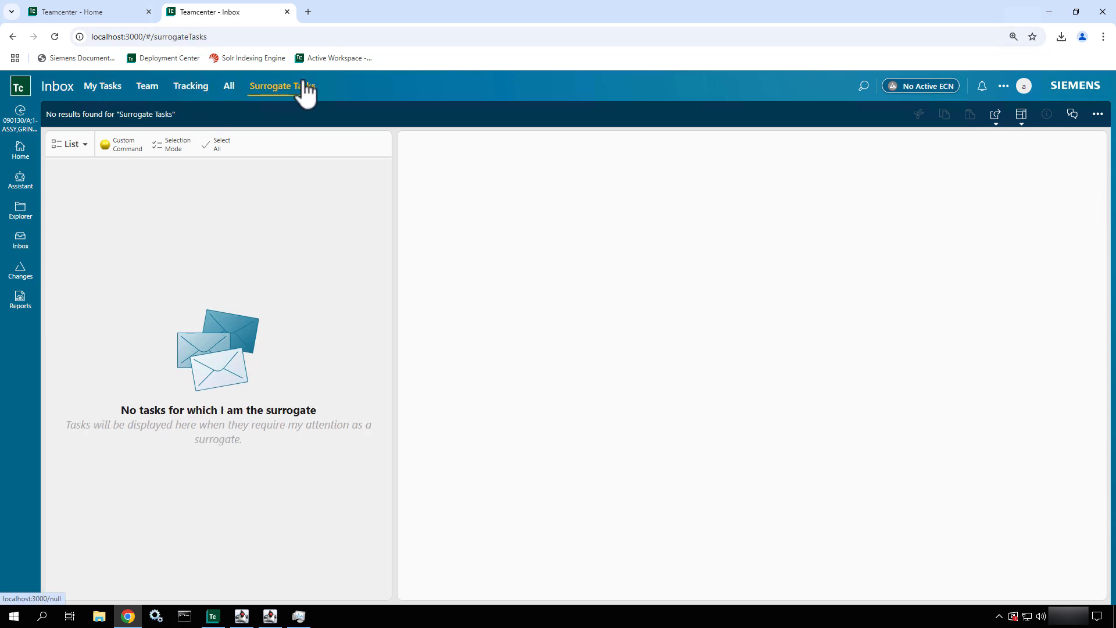